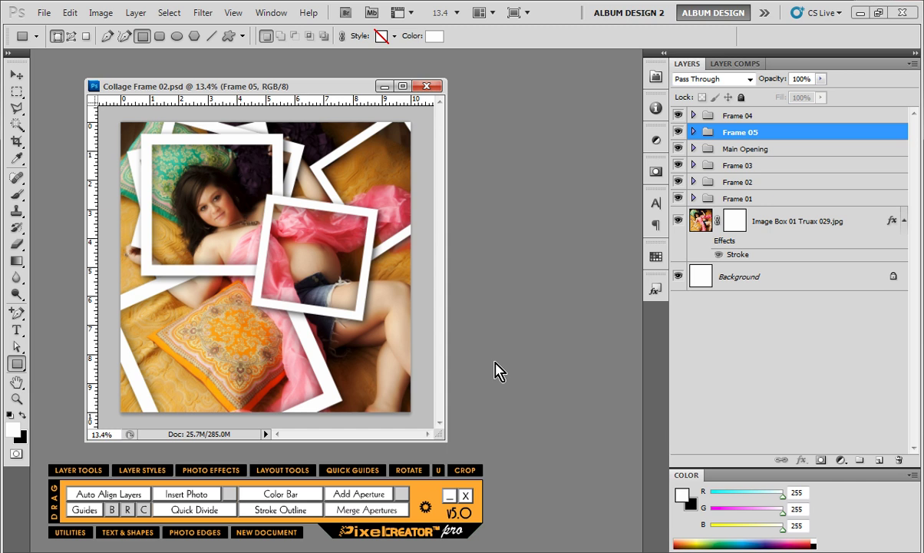
Close the finished collage frame document Collage Frame 02.psd.
text(13.09)
key(Return)
click(427, 86)
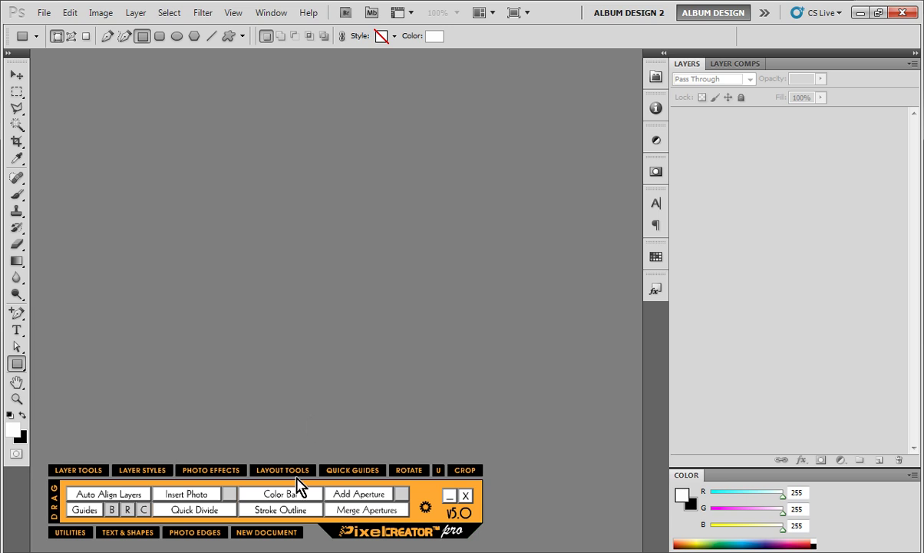
Create a white 10 x 10 inch document at 300 pixels/inch, with the margin and gutter fields cleared.
click(292, 529)
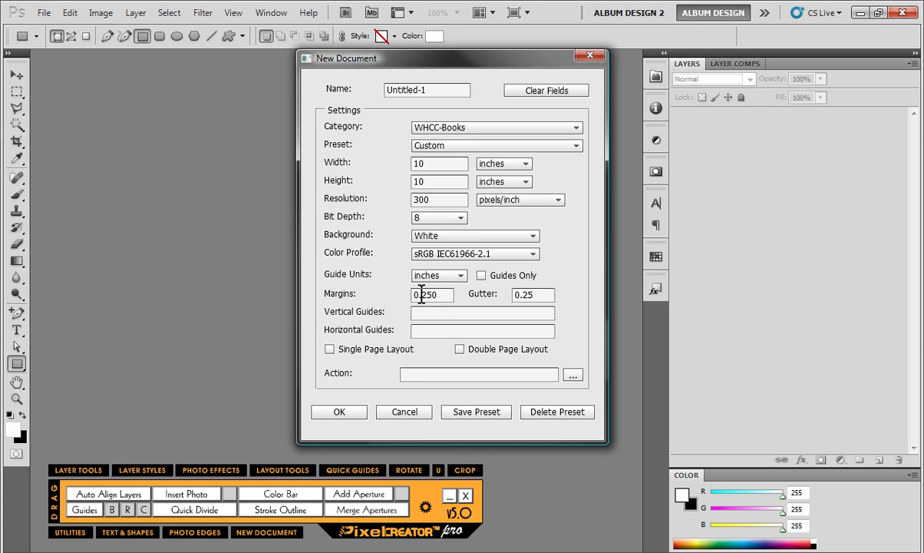
click(554, 89)
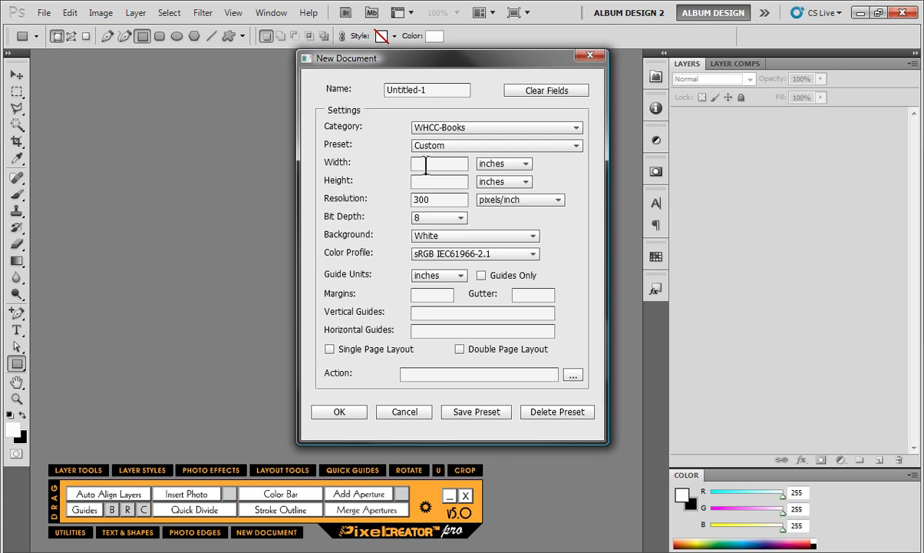
click(426, 163)
text(10)
key(Tab)
key(Tab)
text(10)
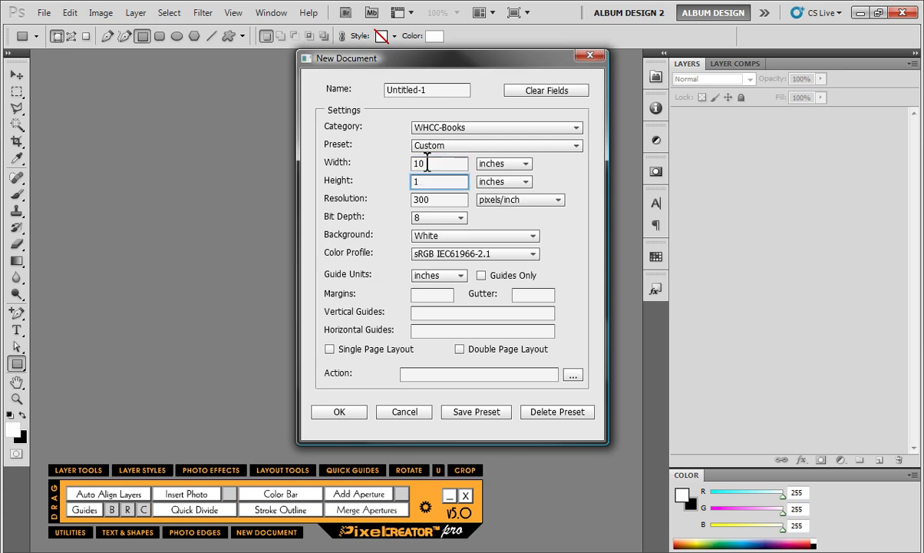
key(Return)
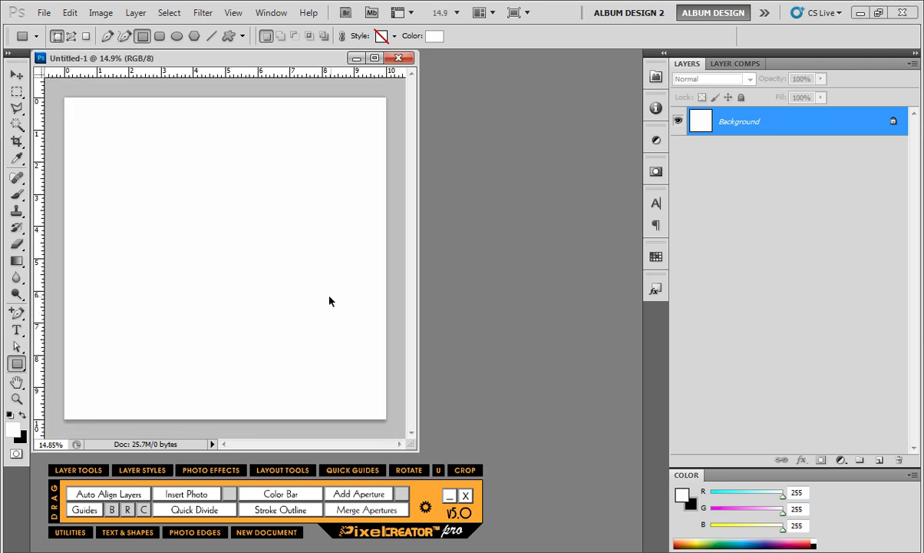
Add a full-page aperture to the document and insert the photo numbered 029 selected in Bridge.
click(357, 495)
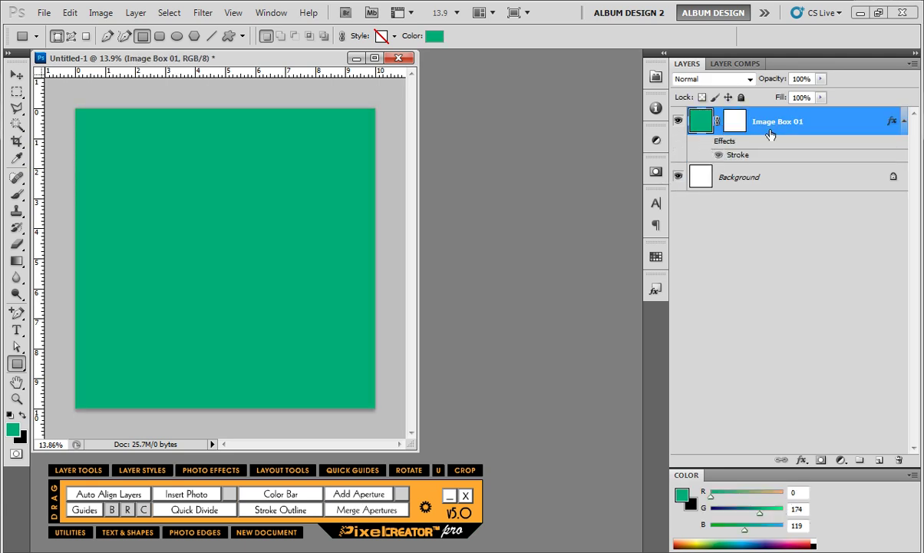
key(alt+Tab)
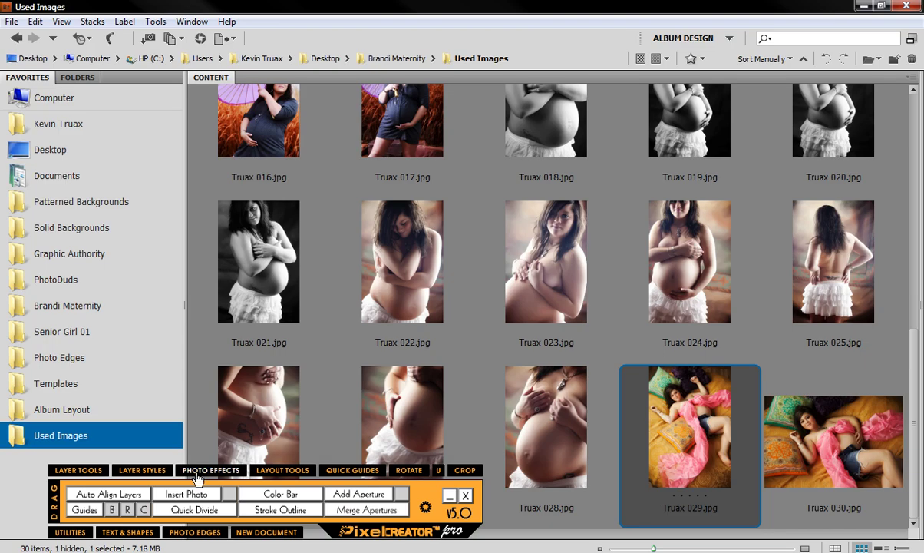
click(186, 494)
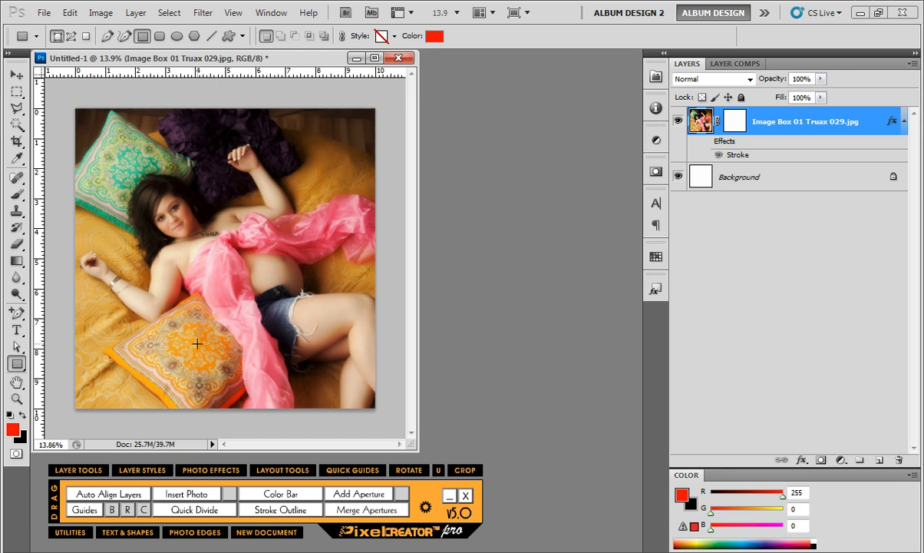
Duplicate the inserted photo layer together with its mask.
scroll(197, 344, up, 1)
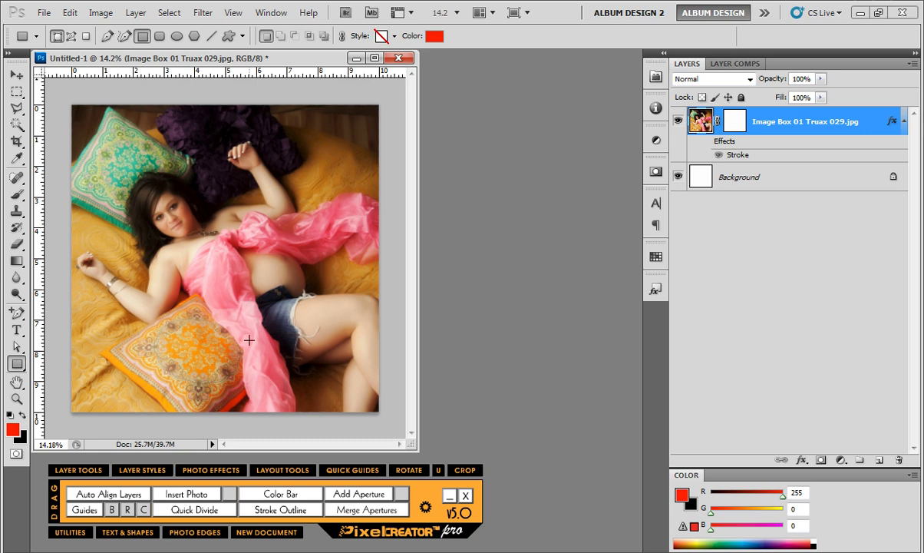
click(775, 251)
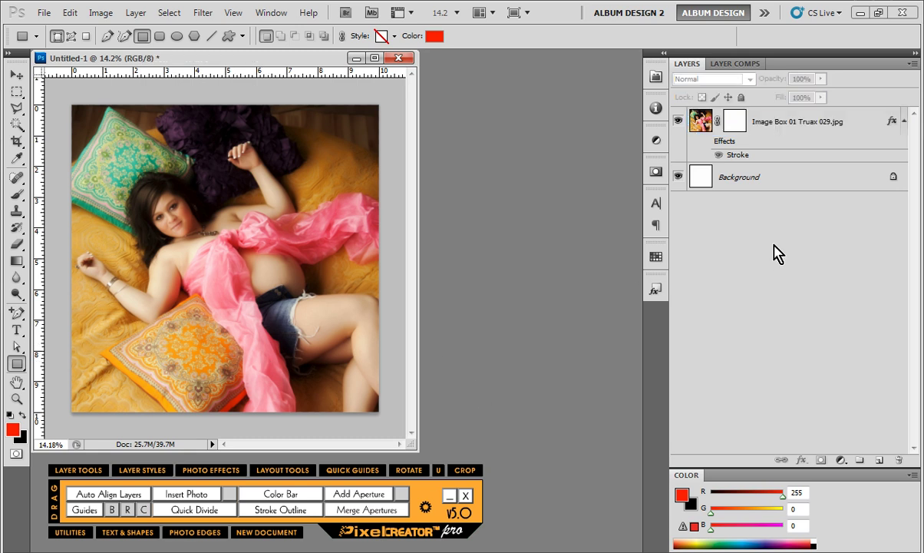
click(739, 129)
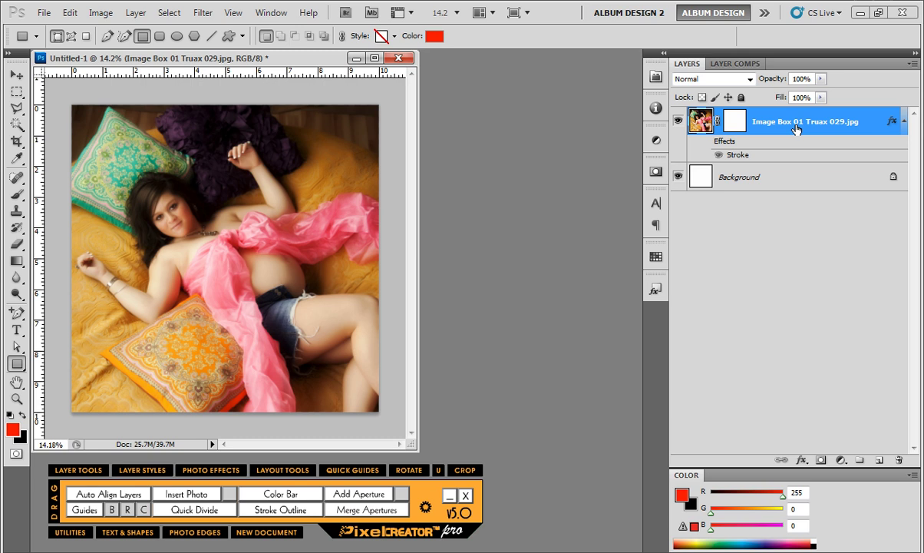
key(ctrl+j)
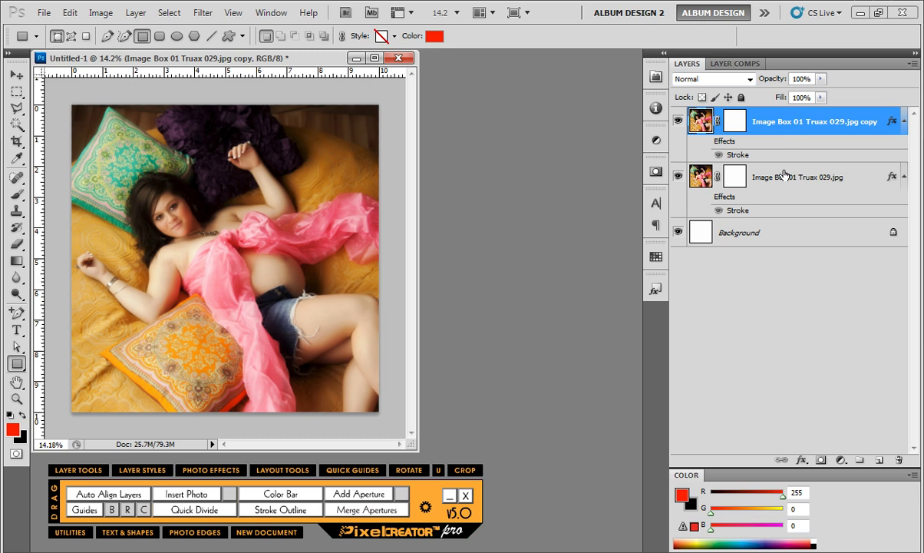
Draw a red rectangle about 3.2 inches square over the woman's face between the photo layers, and clip the photo copy to it.
click(734, 176)
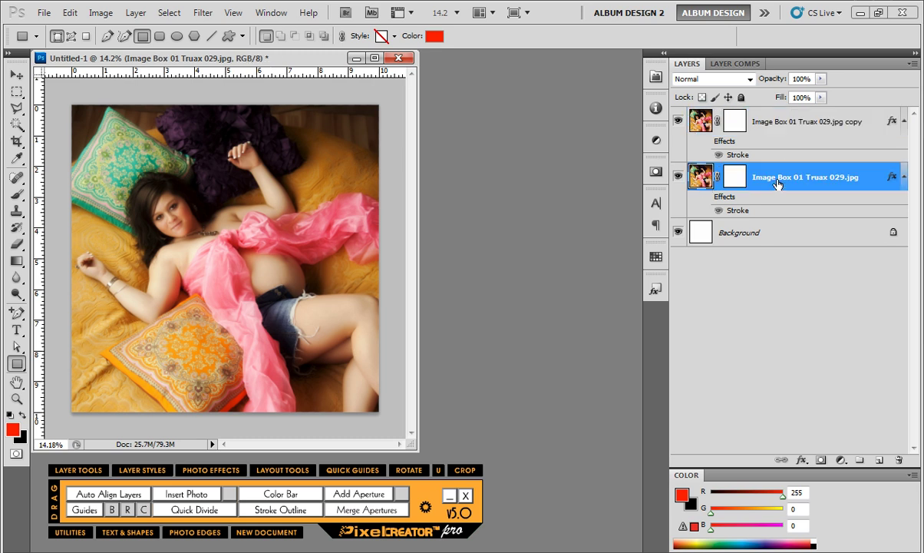
click(18, 365)
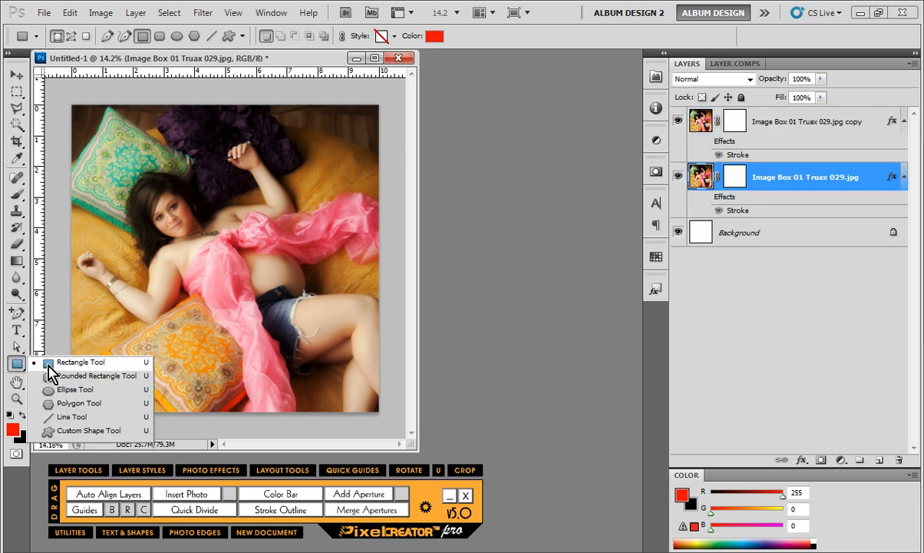
click(46, 362)
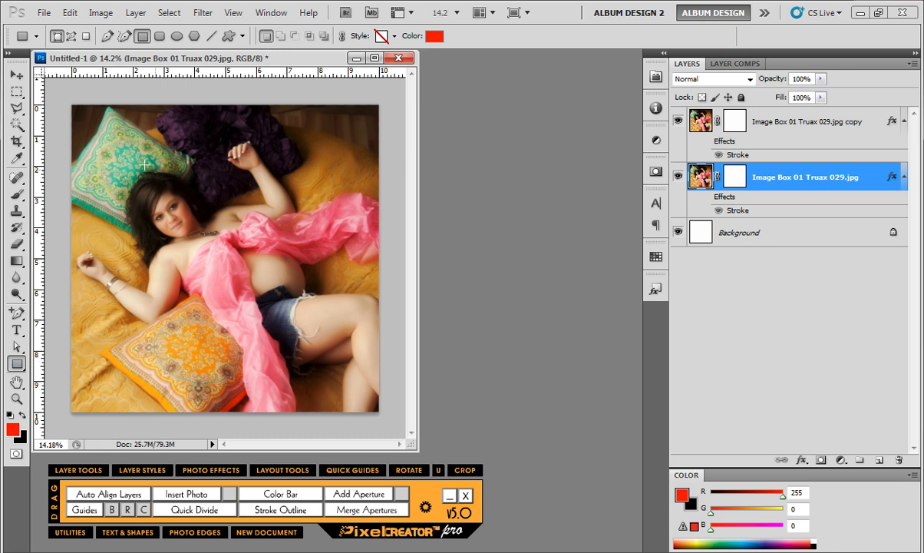
drag(109, 158, 218, 255)
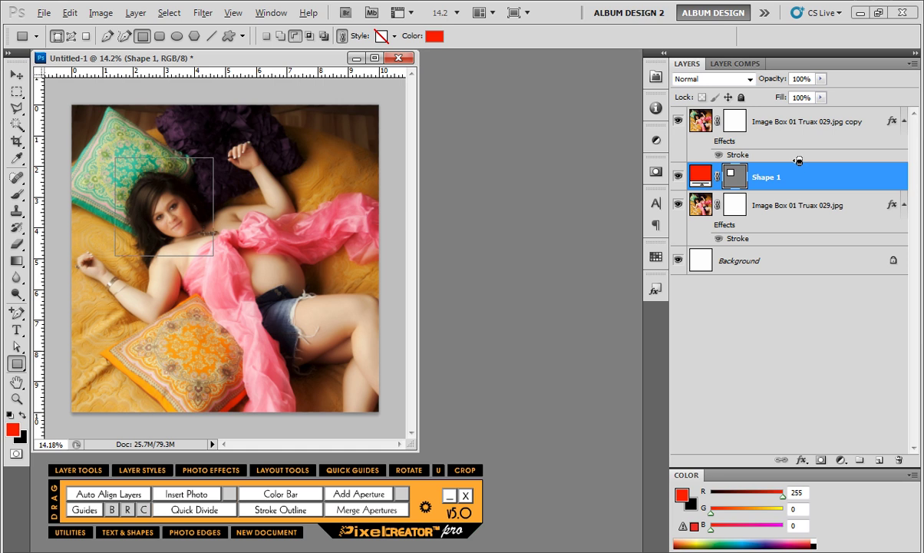
alt+click(798, 161)
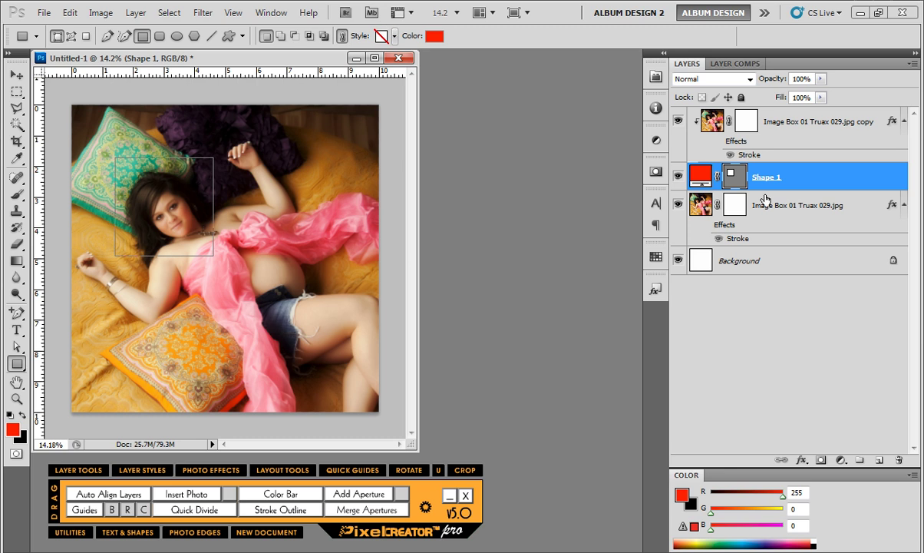
Add an Inner Glow to the rectangle layer, with black as its colour and Normal as its blend mode.
click(801, 461)
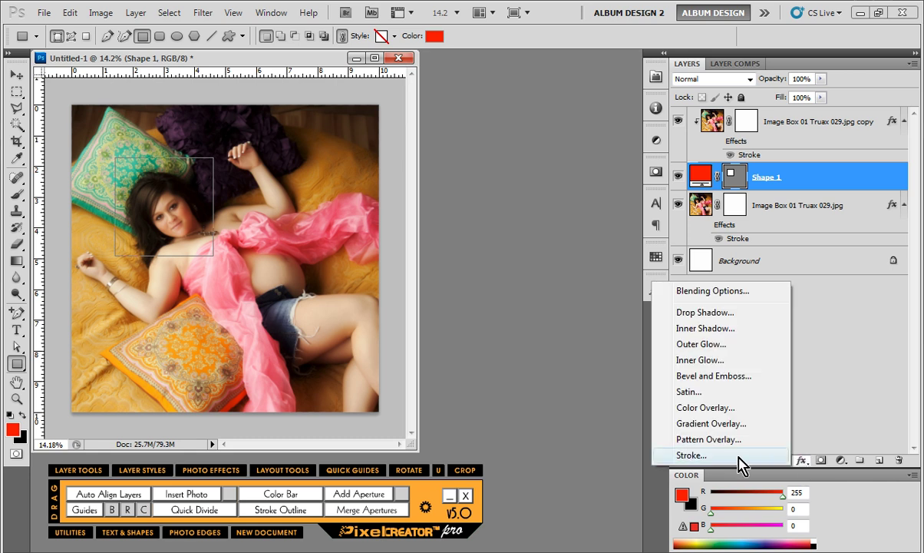
click(709, 372)
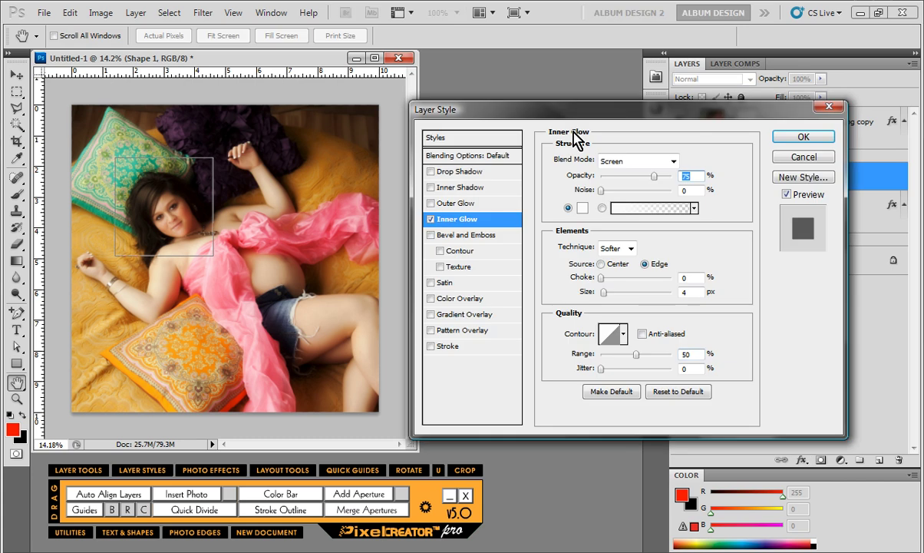
drag(537, 108, 509, 106)
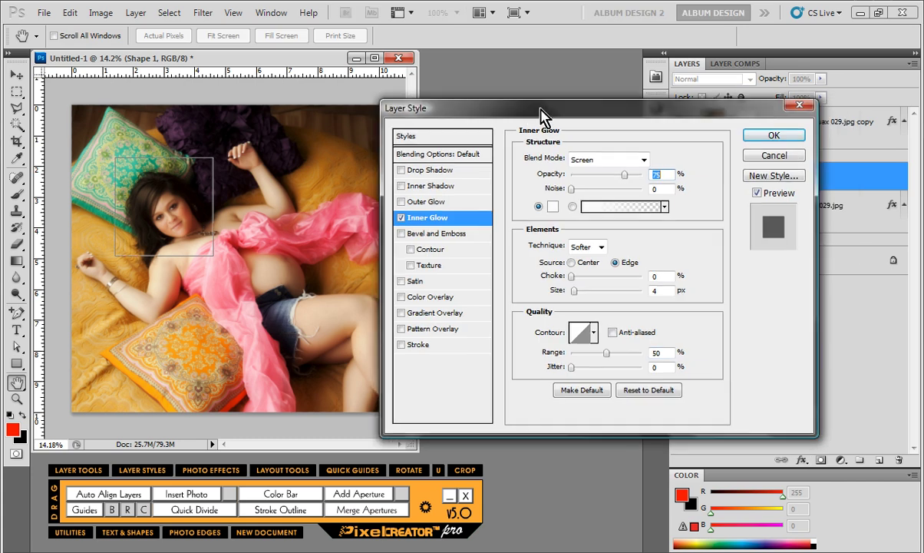
click(552, 206)
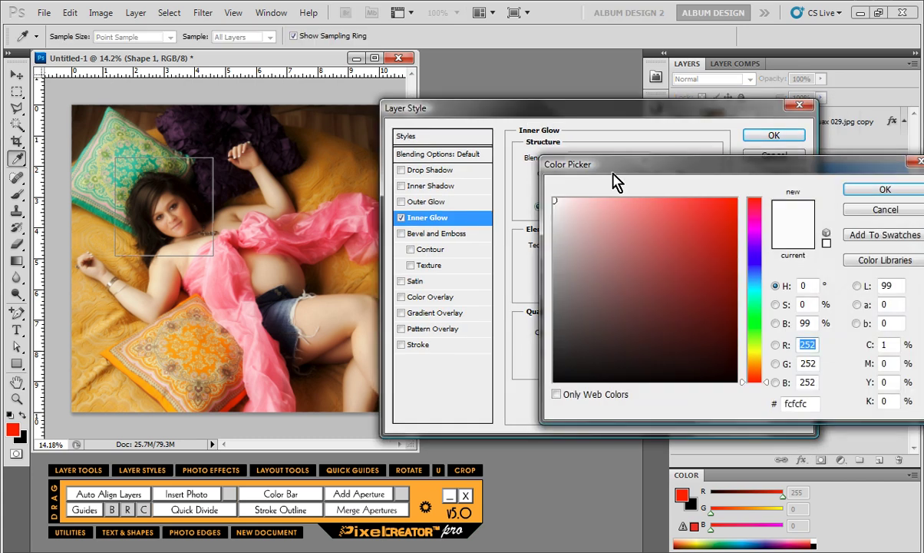
drag(619, 165, 490, 135)
drag(435, 182, 429, 352)
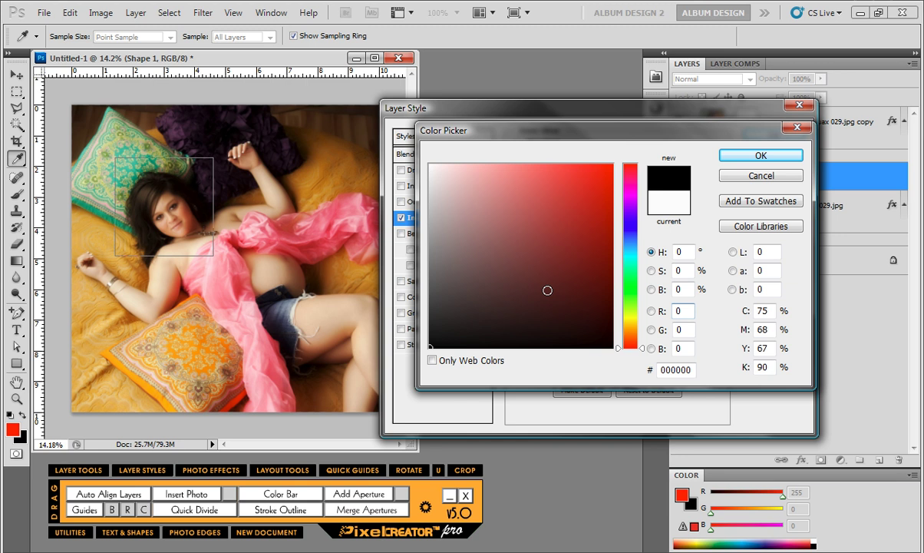
click(747, 157)
click(606, 159)
click(603, 164)
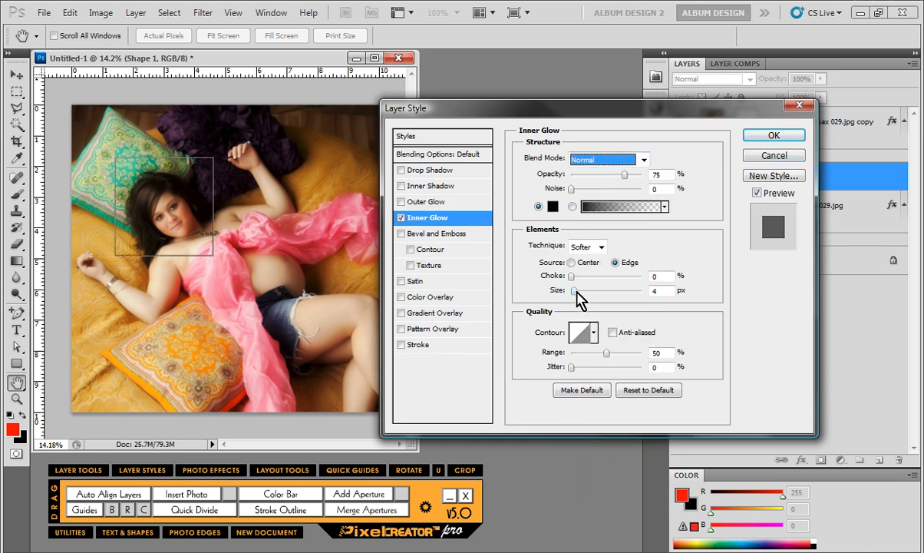
Set the Inner Glow size to 95 px and its opacity to 38%, and apply the layer style.
drag(575, 291, 603, 287)
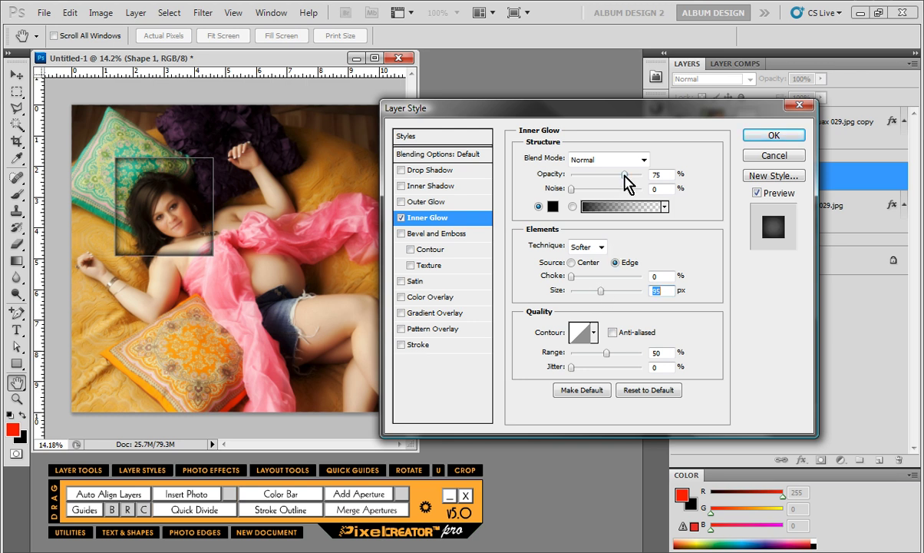
drag(624, 175, 598, 179)
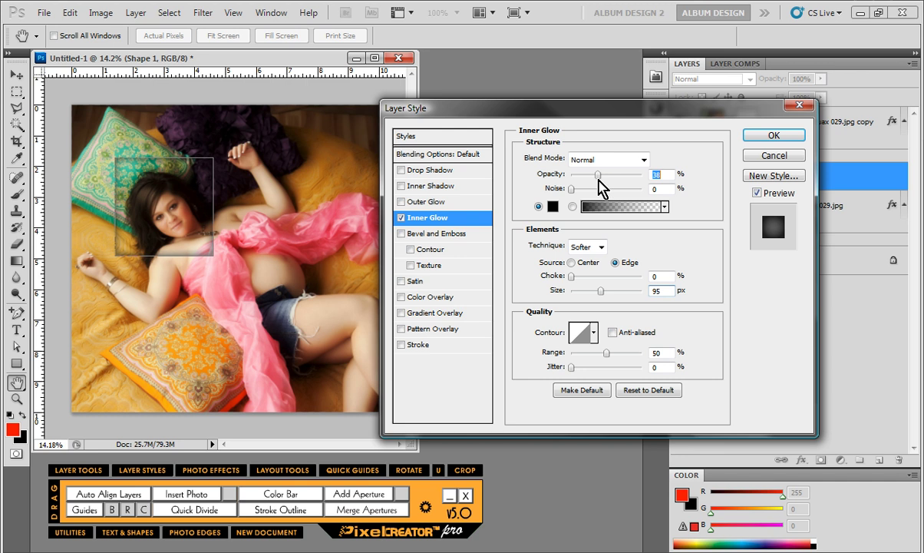
click(755, 138)
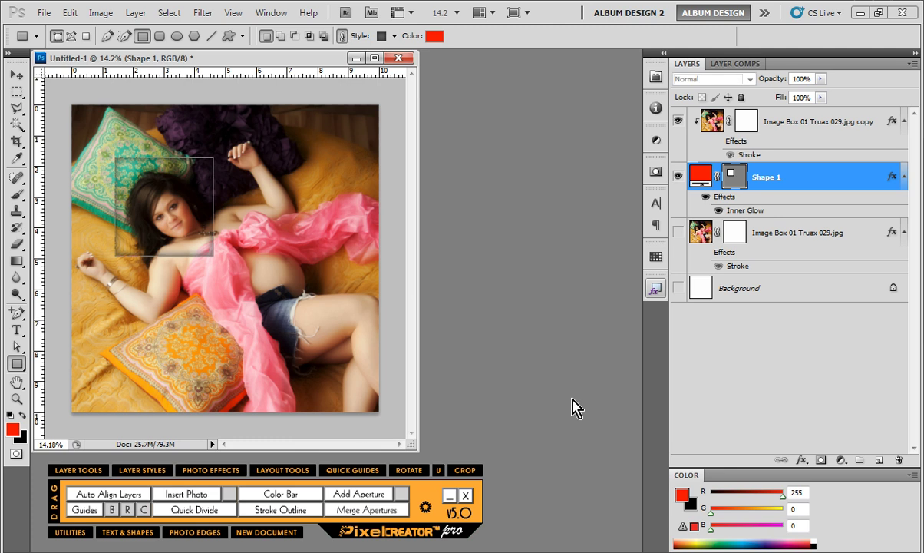
Place guides outside all four edges of the rectangle using a negative margin based on the mask/content.
click(648, 283)
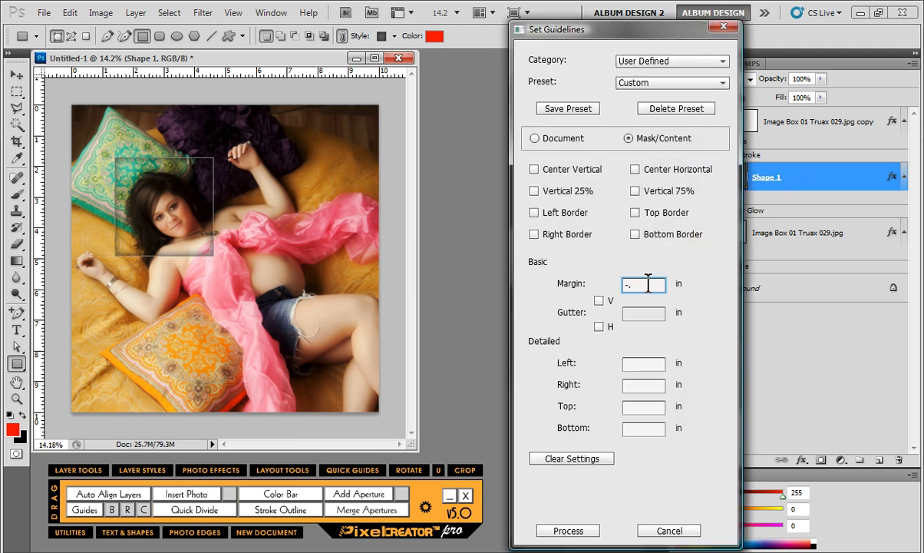
key(Return)
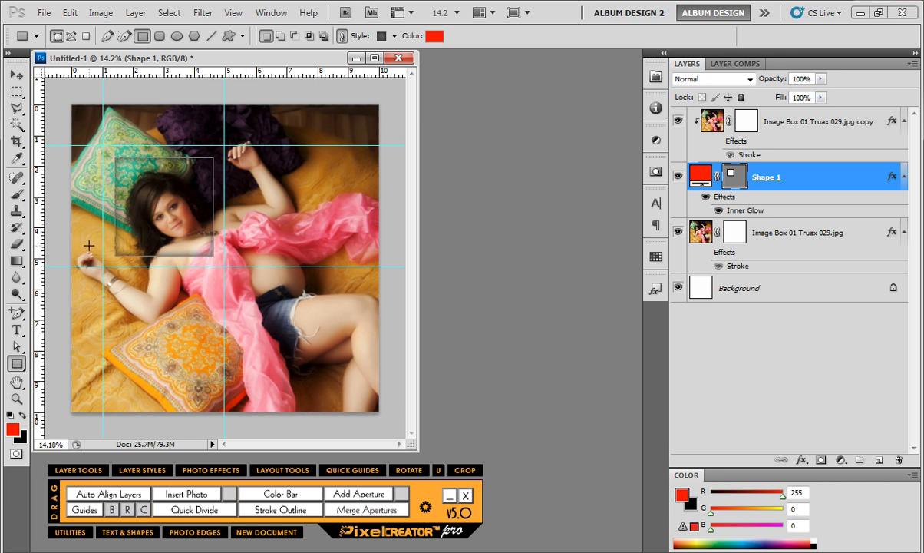
Draw a white rectangle about 3.9 inches square along the guides, directly above the original photo layer, and remove its Inner Glow.
key(d)
key(c)
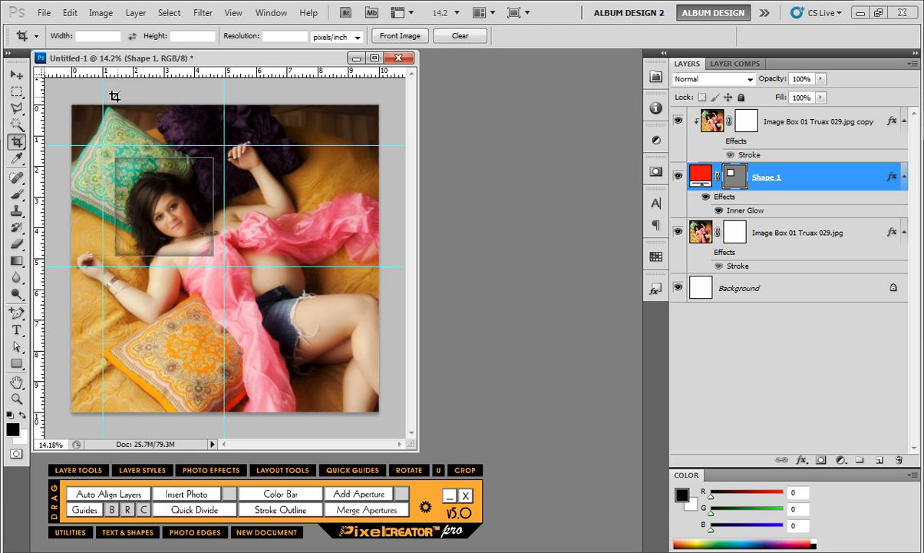
key(v)
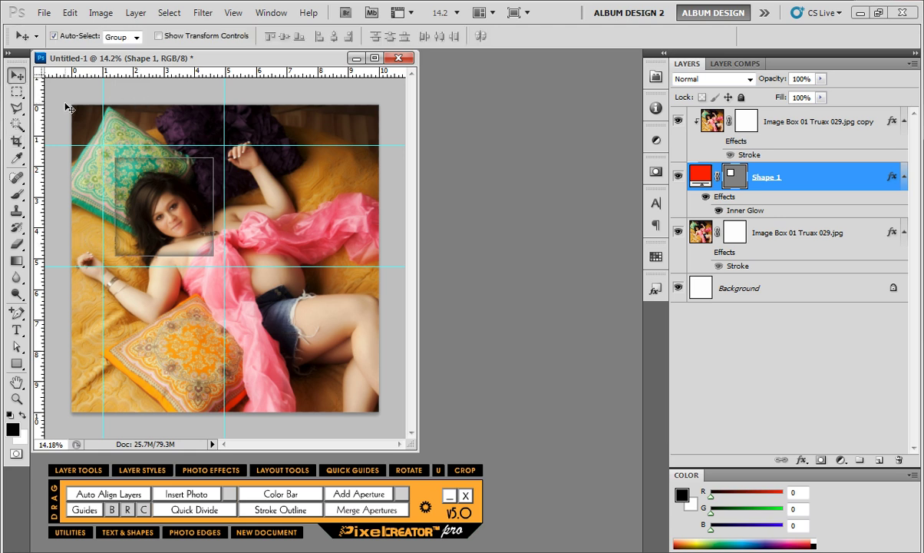
click(17, 364)
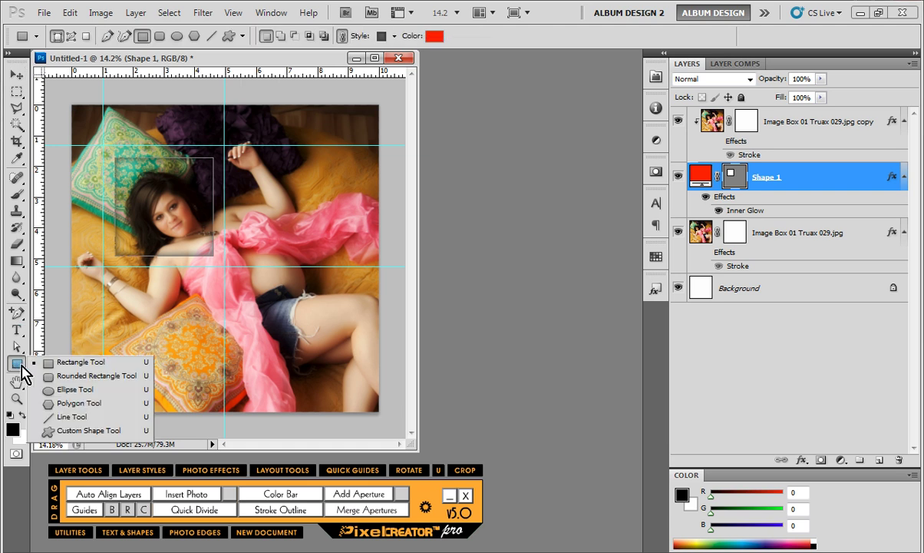
click(50, 362)
key(x)
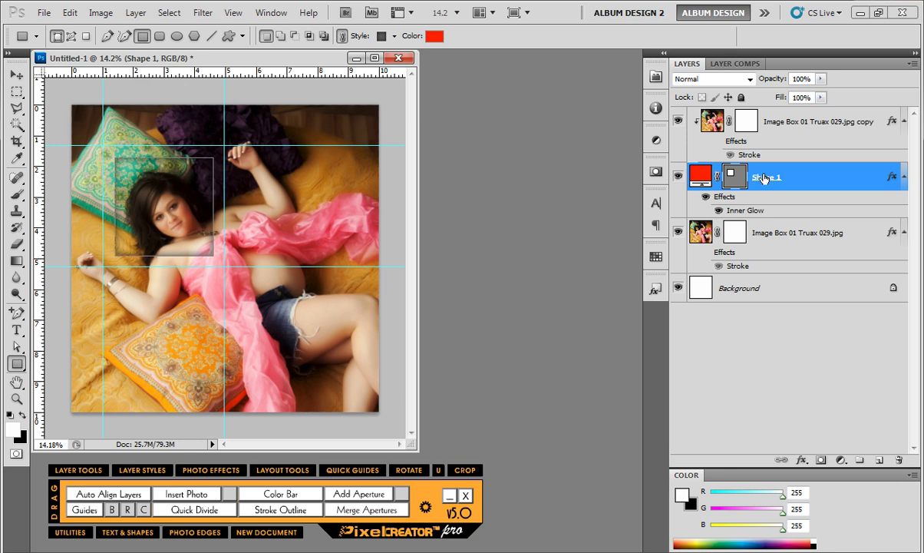
click(763, 234)
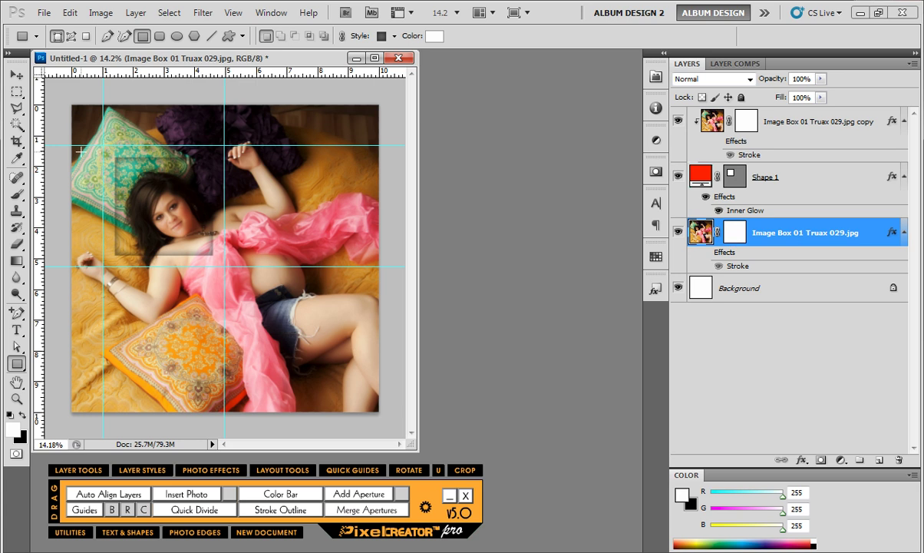
drag(101, 145, 223, 265)
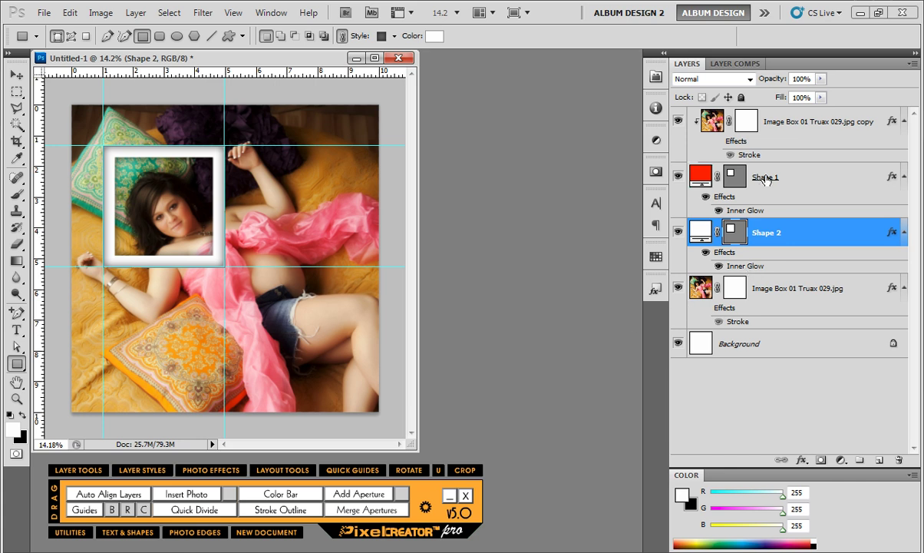
drag(749, 259, 894, 459)
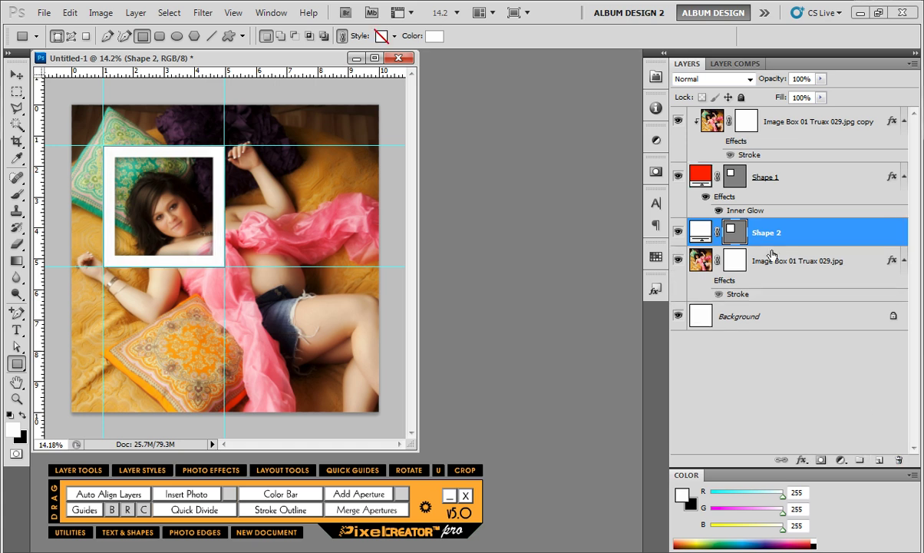
Add a Drop Shadow to the white rectangle with a 135° angle, 36 px distance and 64 px size, and clear the guides.
click(801, 461)
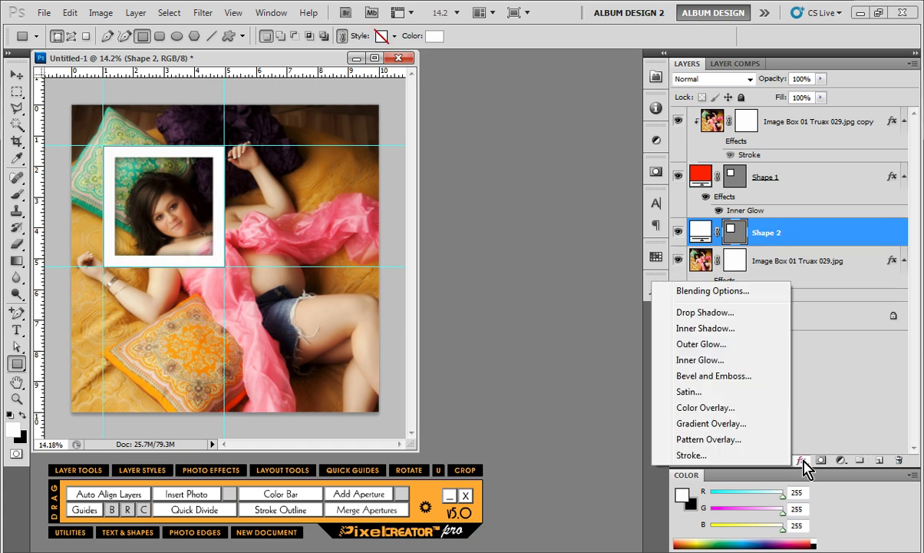
click(712, 309)
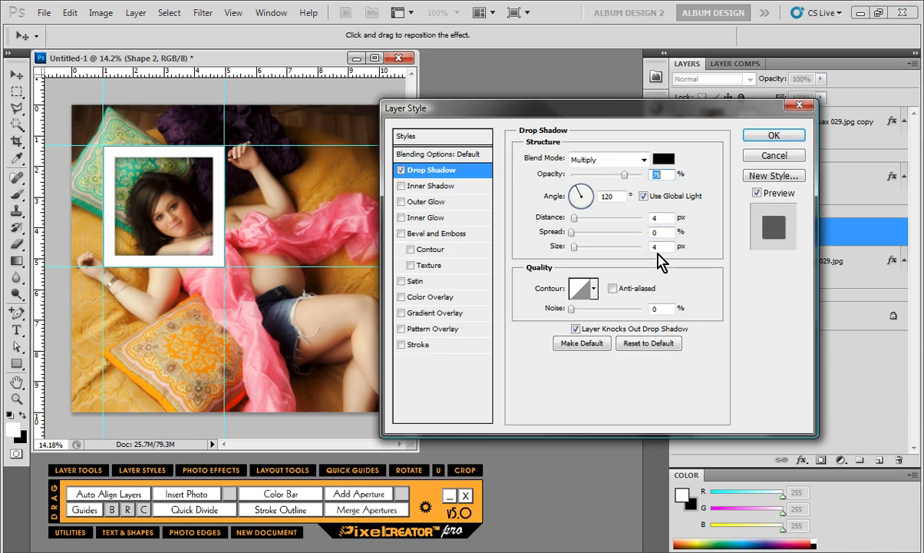
double_click(609, 196)
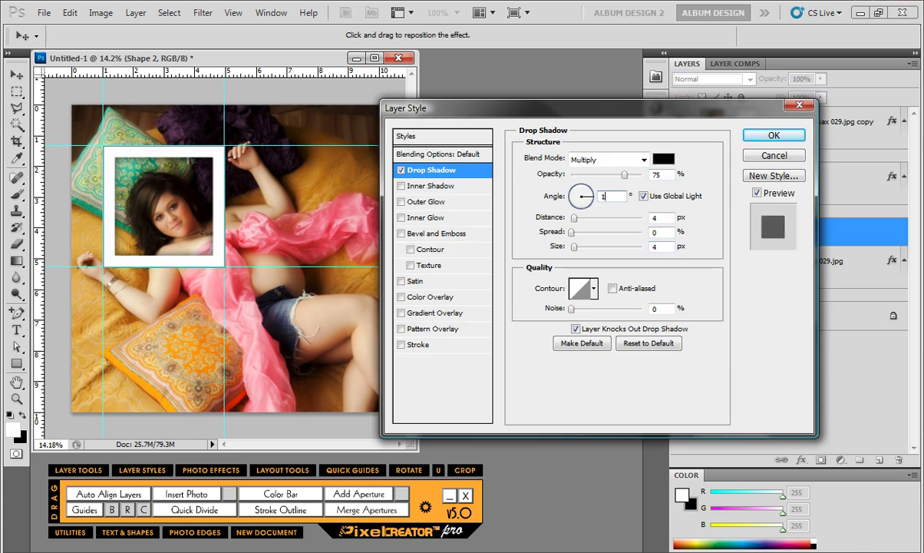
text(135)
drag(574, 218, 596, 250)
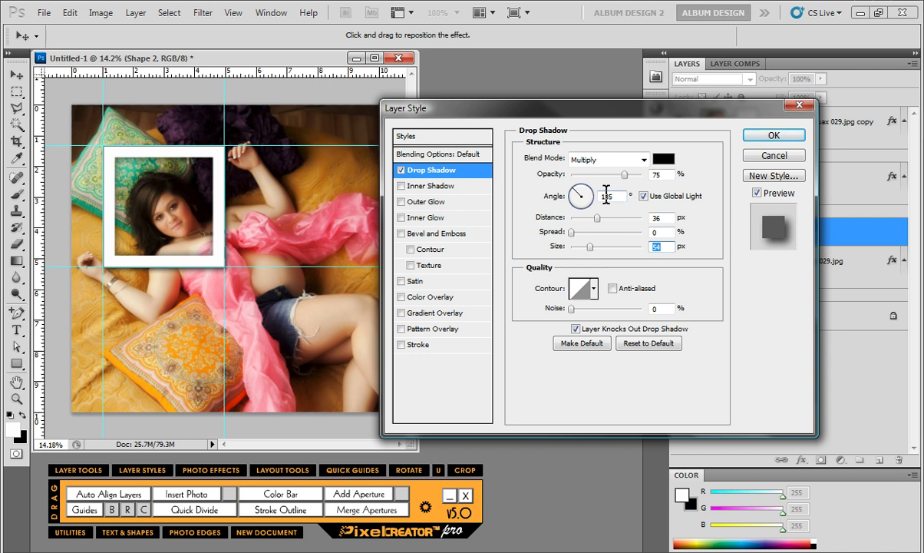
click(752, 138)
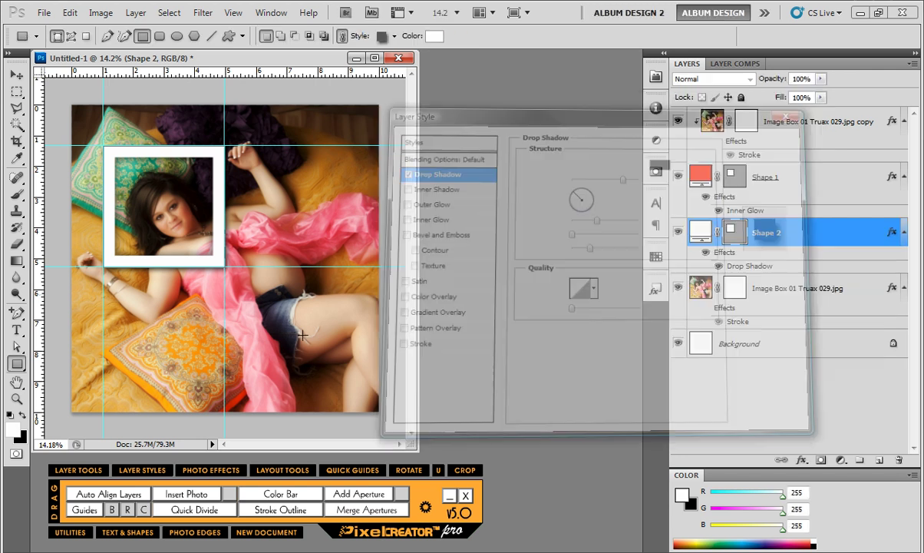
click(145, 510)
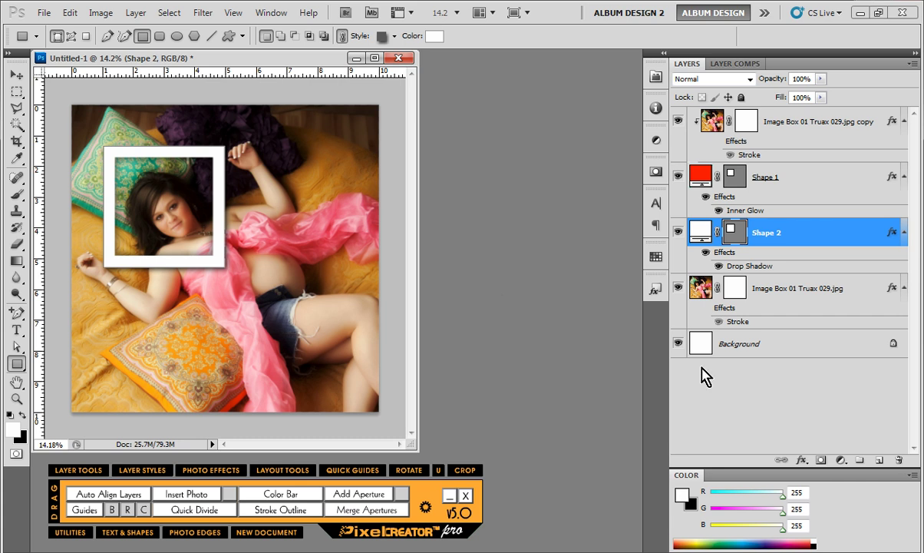
Group the clipped photo copy, the red rectangle and the white rectangle as "Main Opening".
click(780, 125)
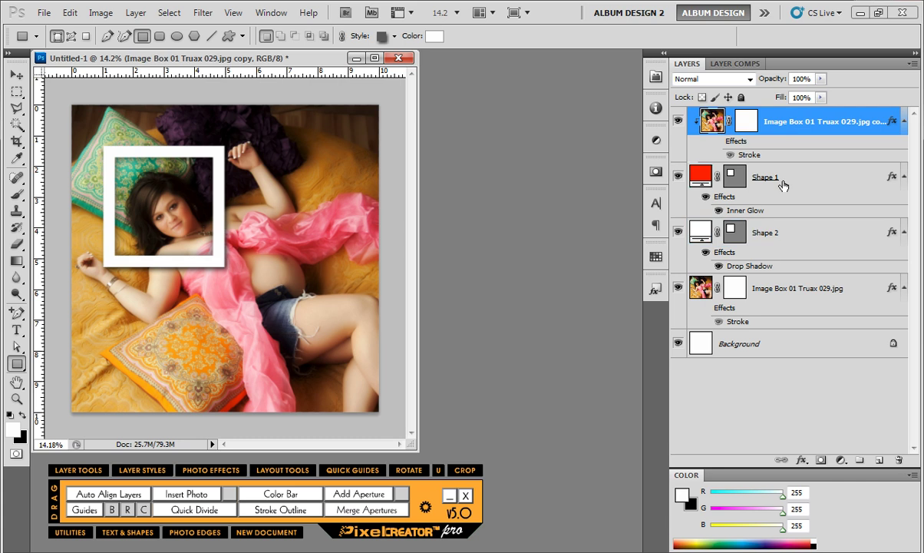
shift+click(726, 223)
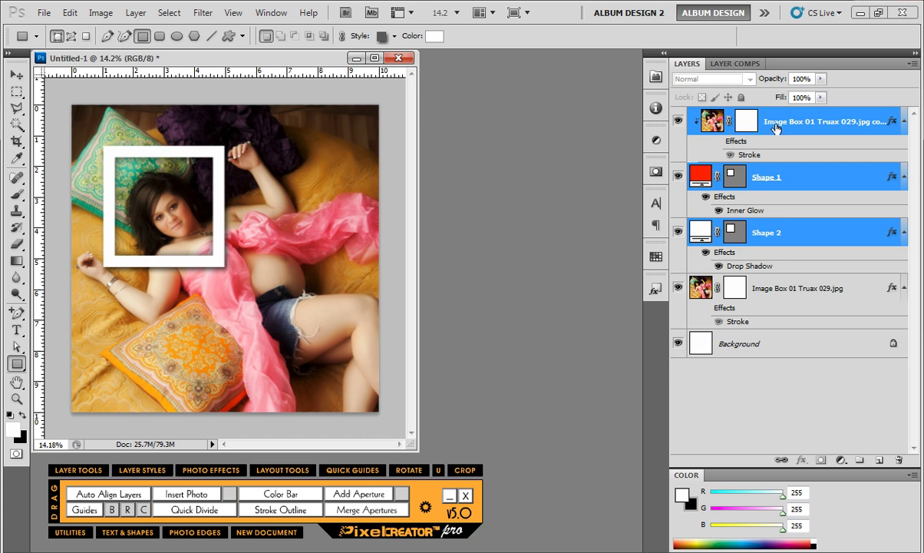
click(135, 13)
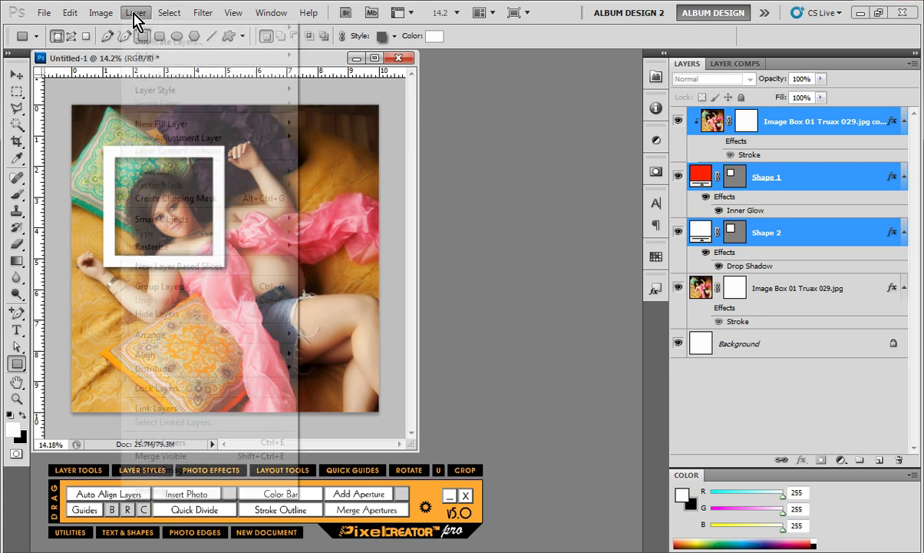
mouse_move(153, 29)
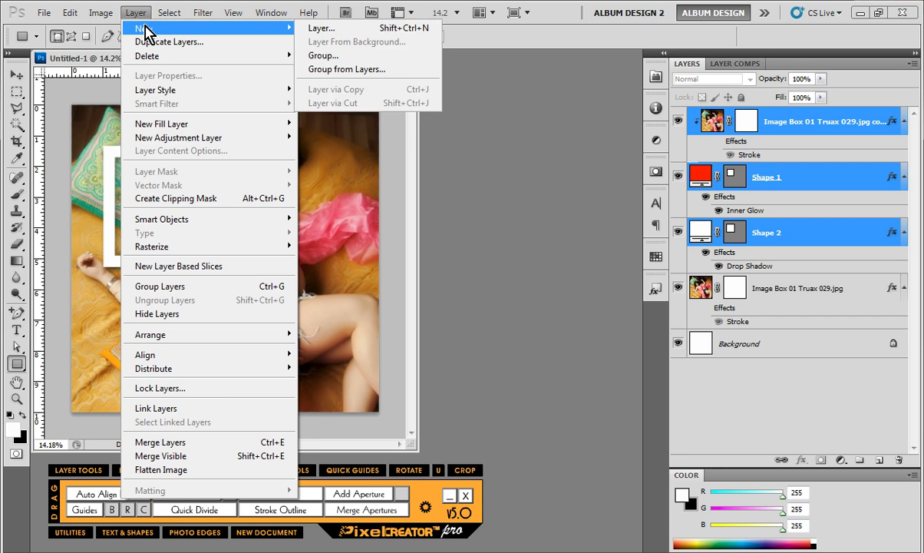
click(360, 68)
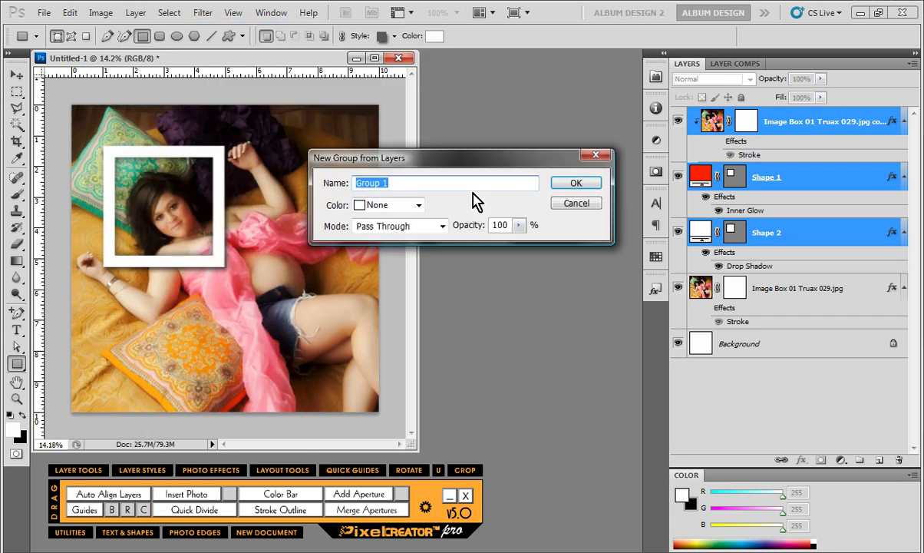
text(Main Opening)
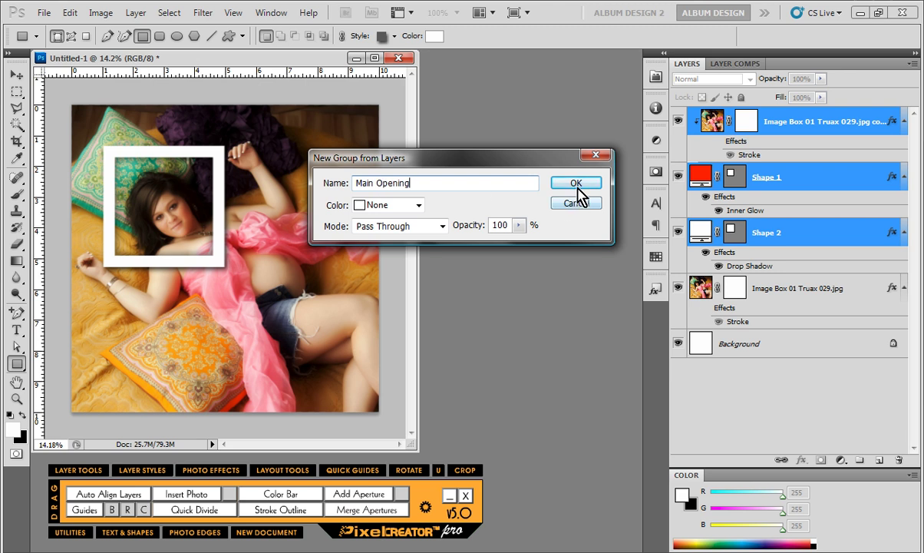
click(554, 185)
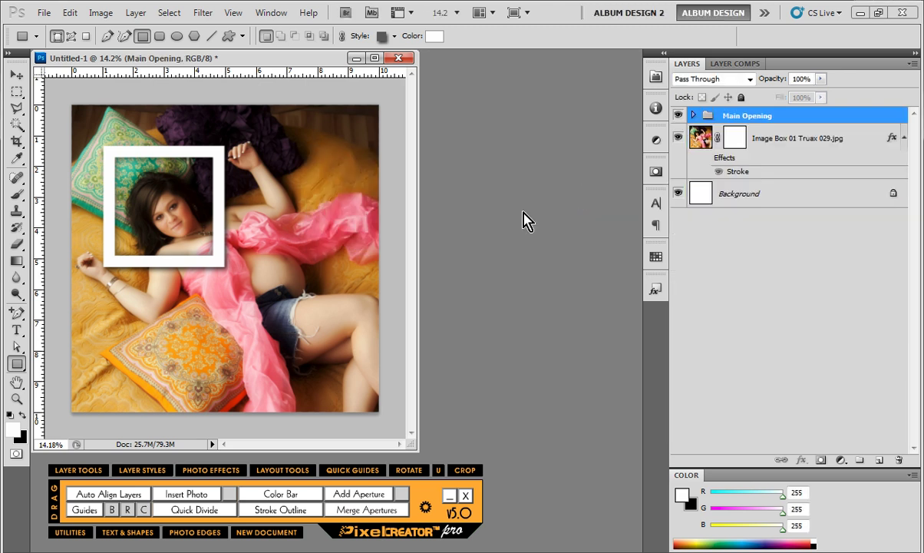
Duplicate the Main Opening group as "Main Opening A" in the same document.
right_click(728, 120)
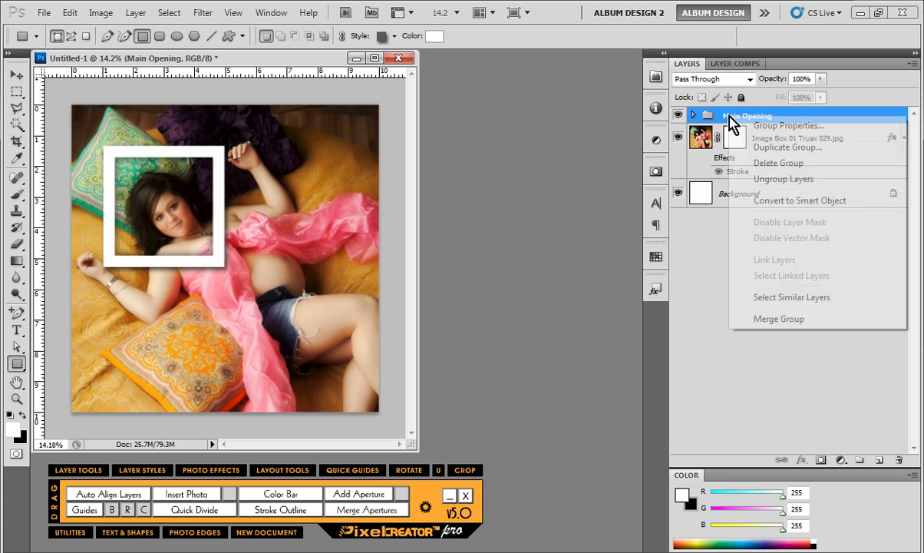
click(784, 148)
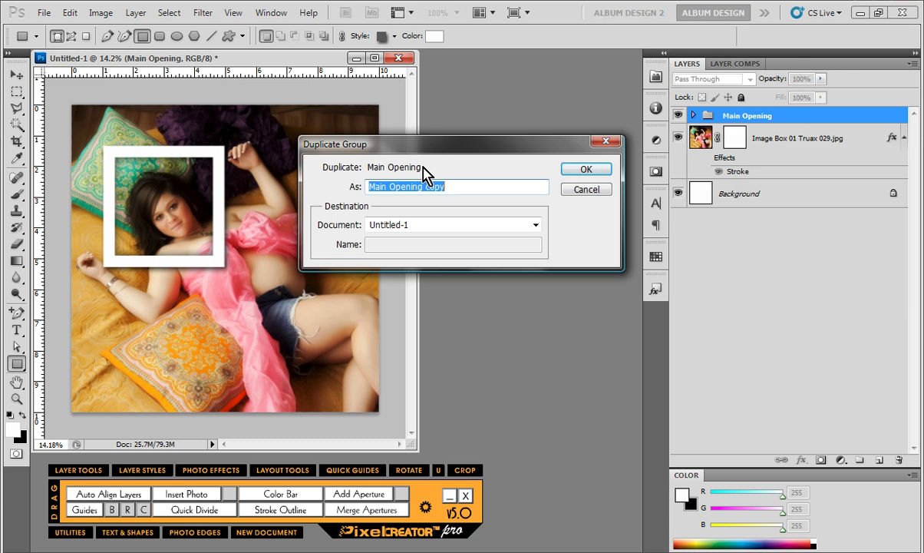
key(End)
key(BackSpace)
key(BackSpace)
text(A)
click(582, 169)
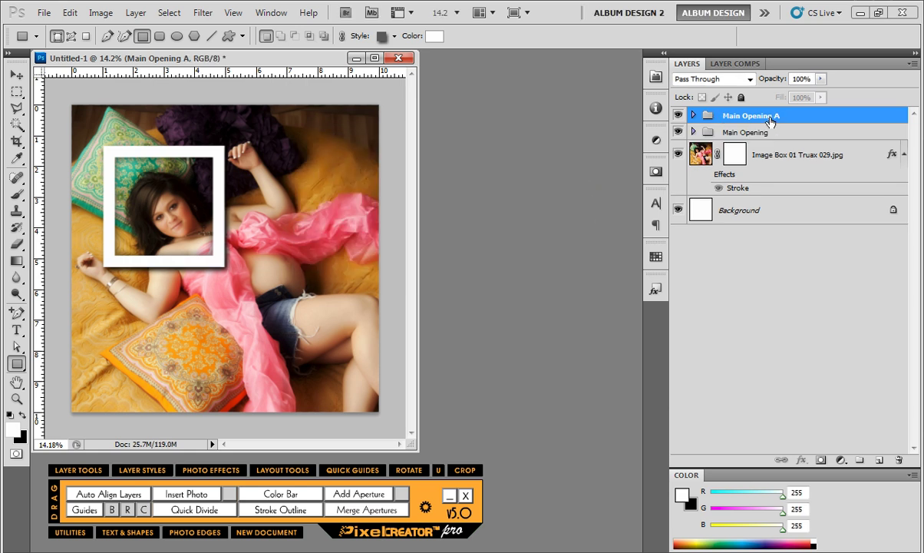
Rotate the red and white rectangles in Main Opening A counter-clockwise together, tilting the frame over the original one.
click(693, 116)
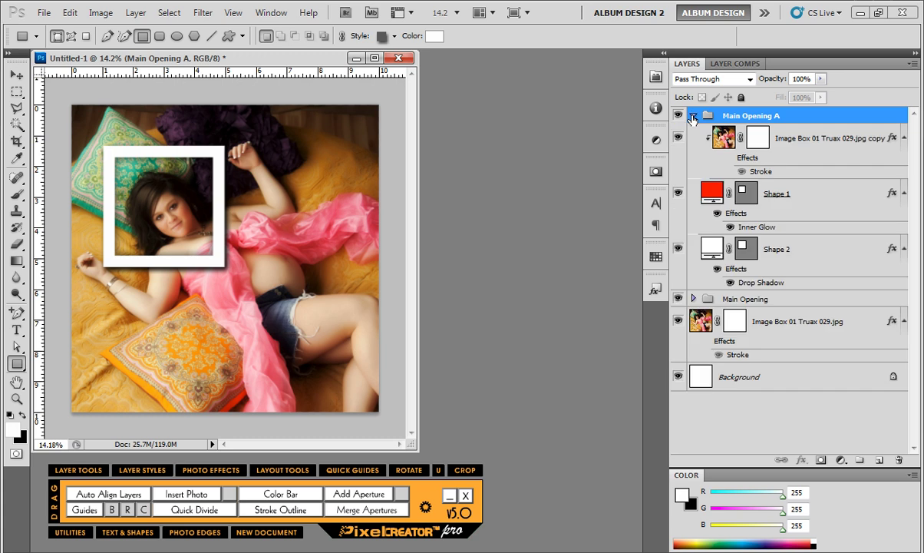
click(757, 135)
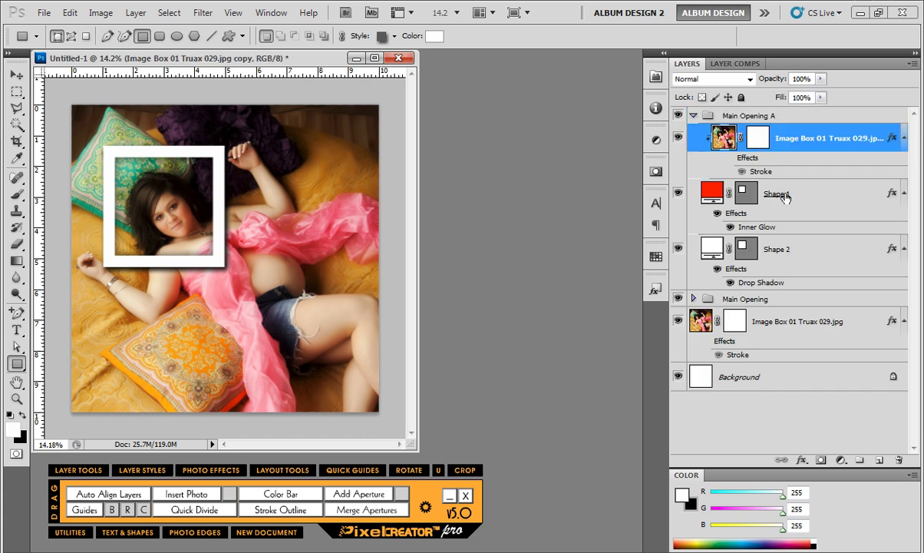
click(741, 189)
shift+click(777, 250)
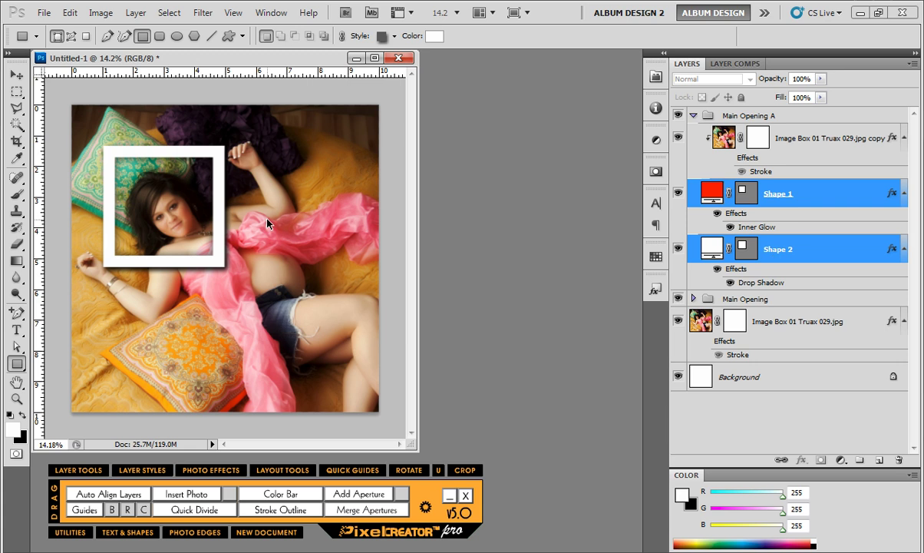
key(ctrl+t)
drag(278, 287, 209, 213)
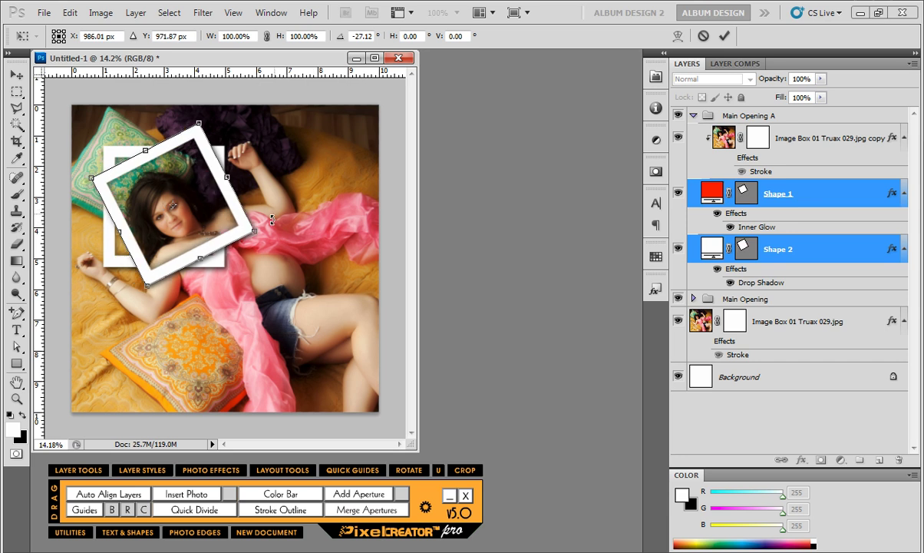
drag(274, 212, 268, 229)
key(Return)
key(u)
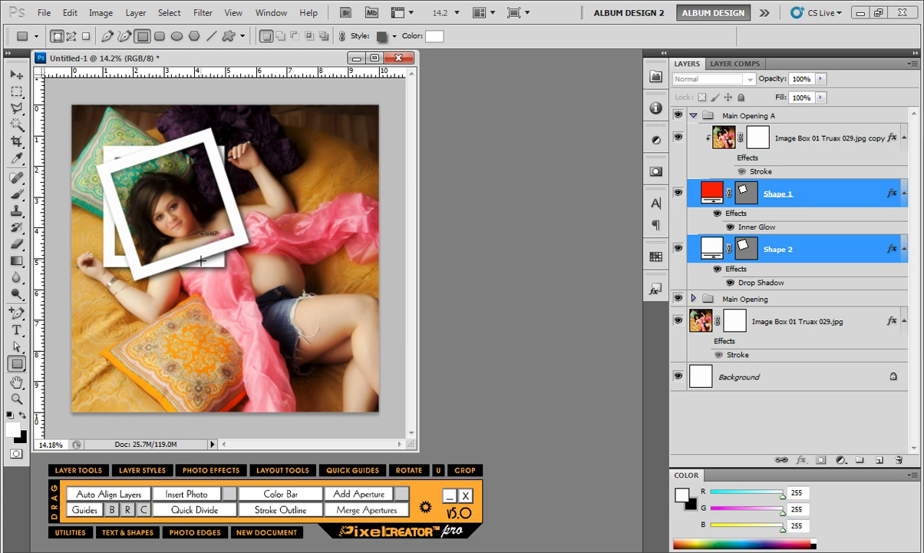
Duplicate the Main Opening A group as "Main Opening B" in the same document.
click(693, 115)
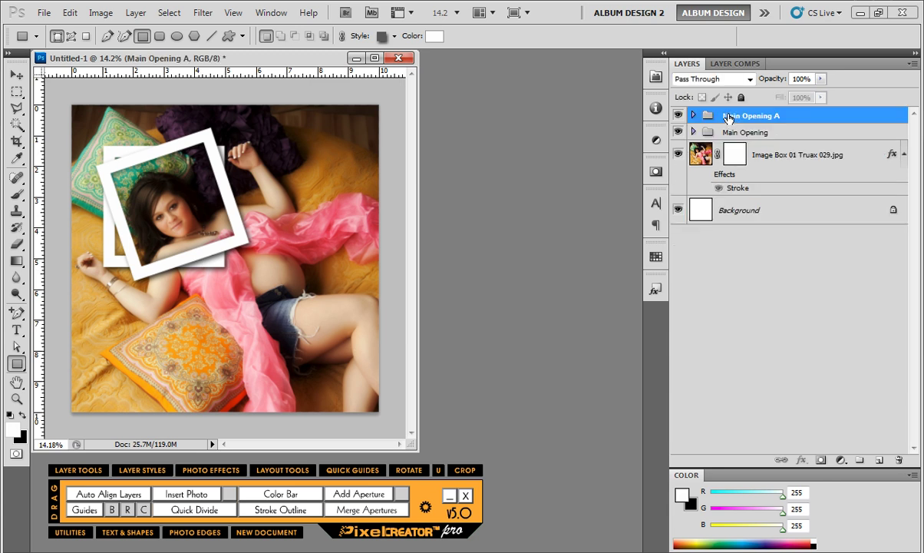
right_click(731, 121)
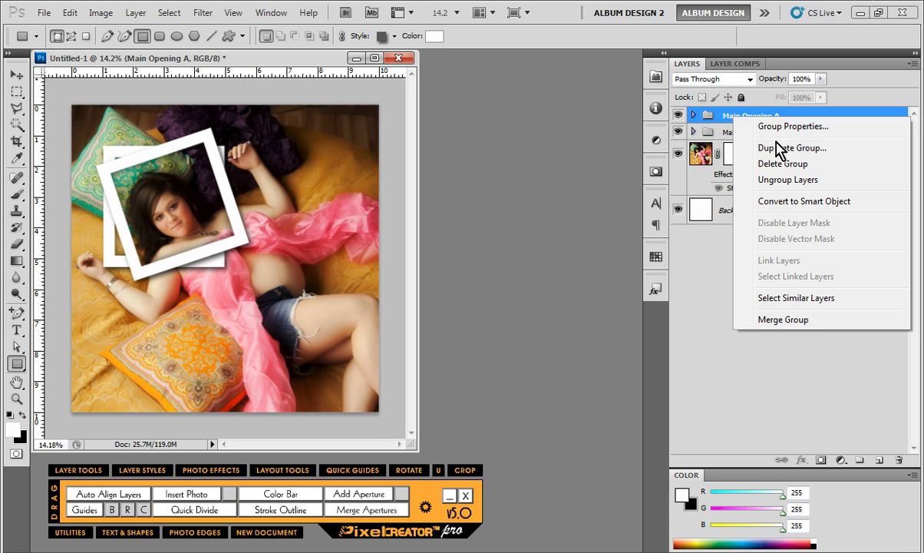
click(773, 148)
click(493, 188)
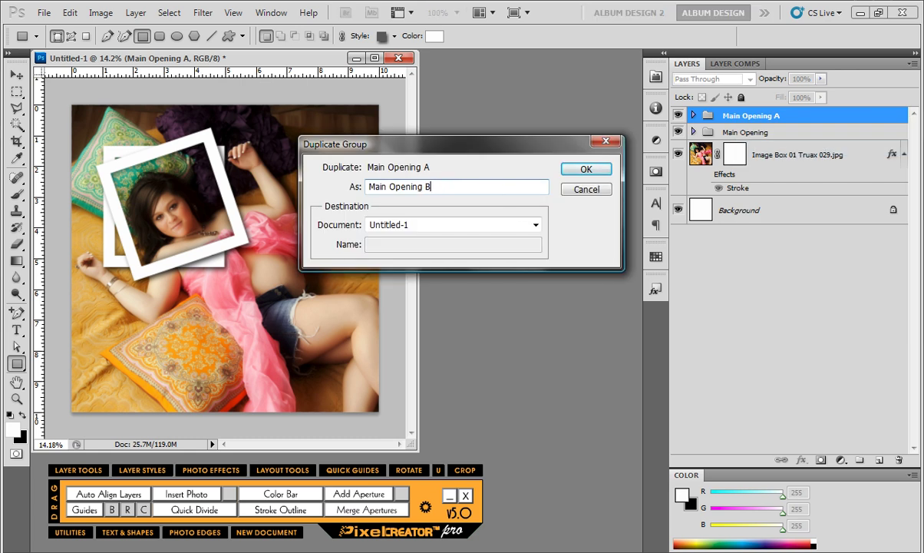
click(581, 170)
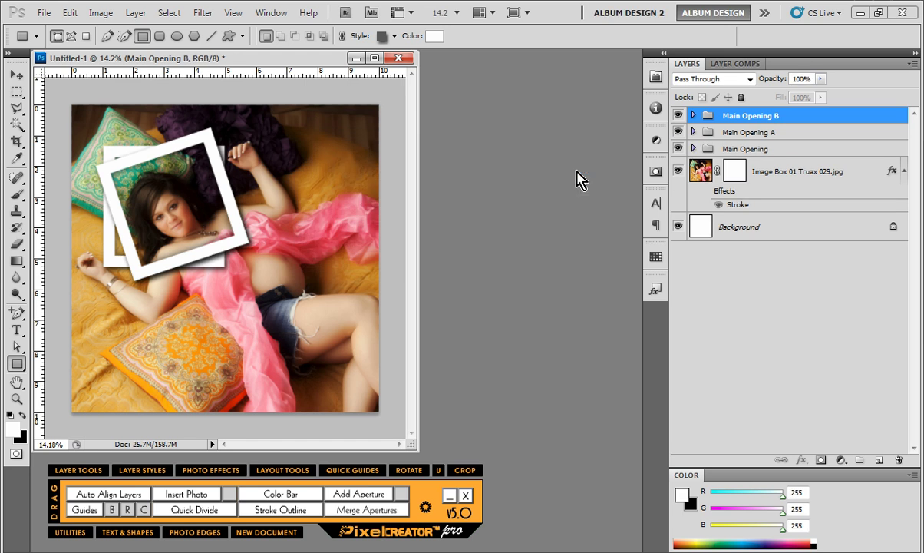
Rotate both rectangles in Main Opening B clockwise and shift them slightly downwards, leaving the clipped photo in place.
click(692, 116)
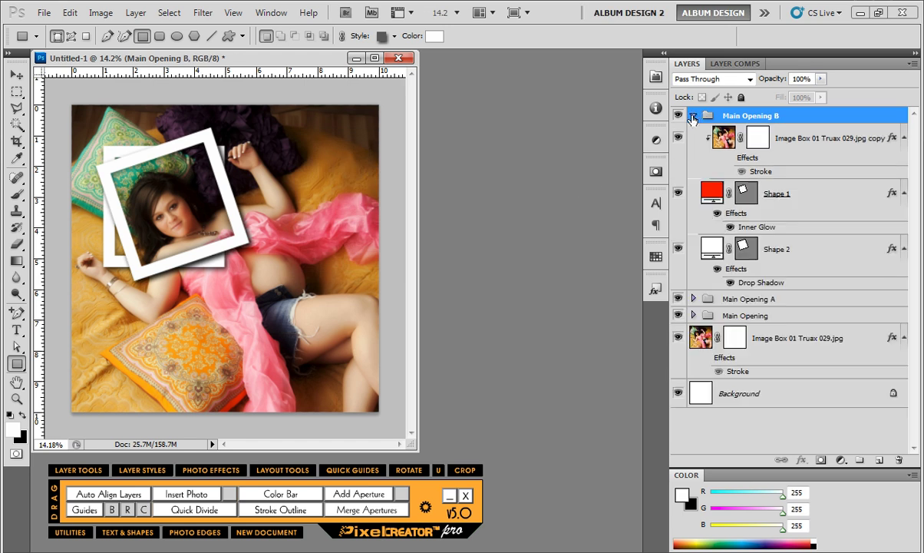
click(789, 189)
shift+click(791, 255)
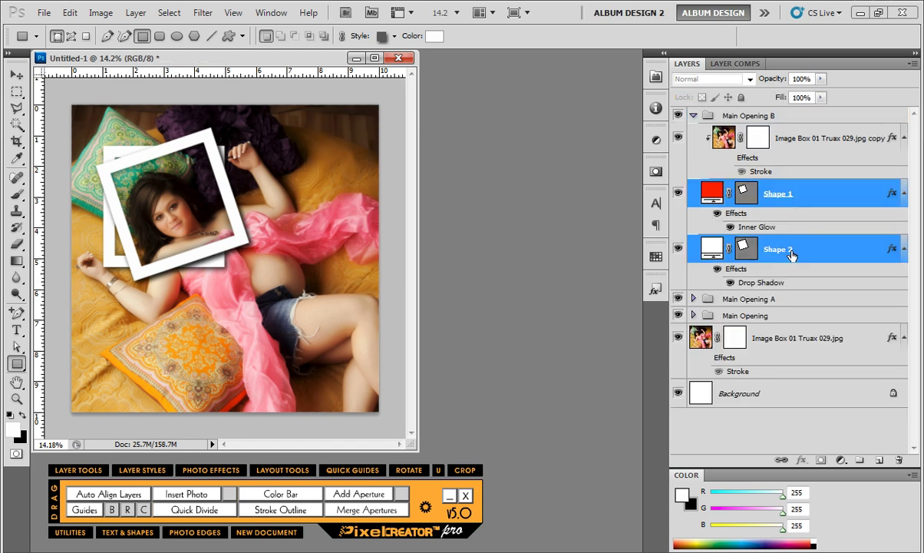
key(ctrl+t)
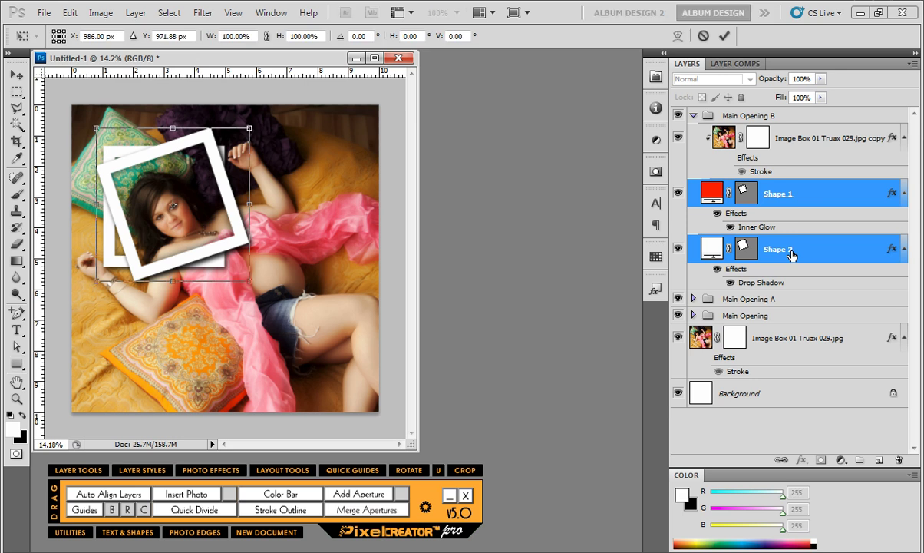
drag(238, 122, 181, 249)
key(Return)
key(u)
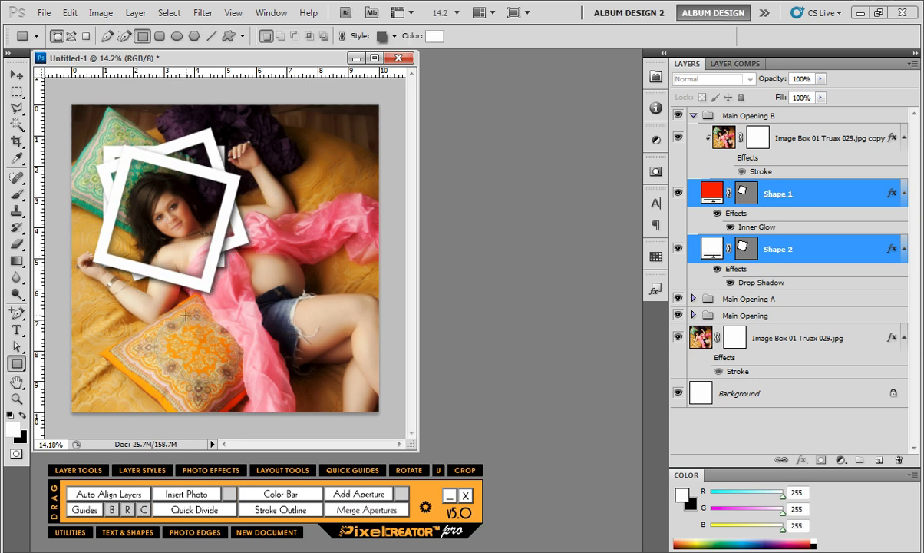
Duplicate the Main Opening B group as "Frame 01" in the same document.
click(693, 115)
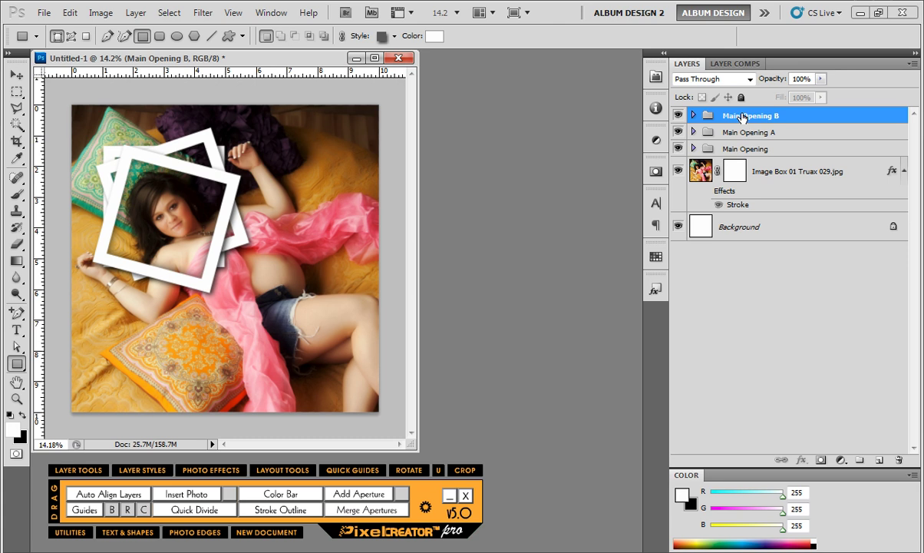
right_click(743, 116)
click(821, 147)
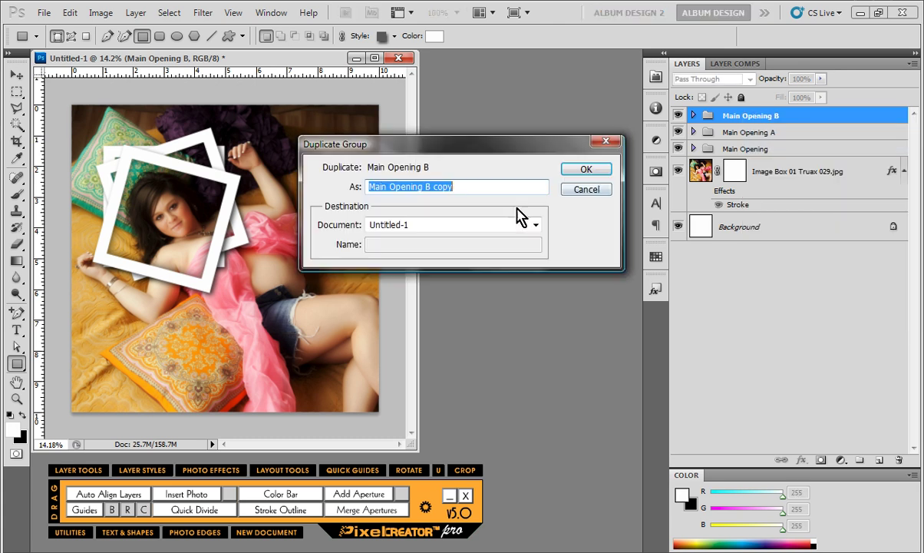
text(Frame 01)
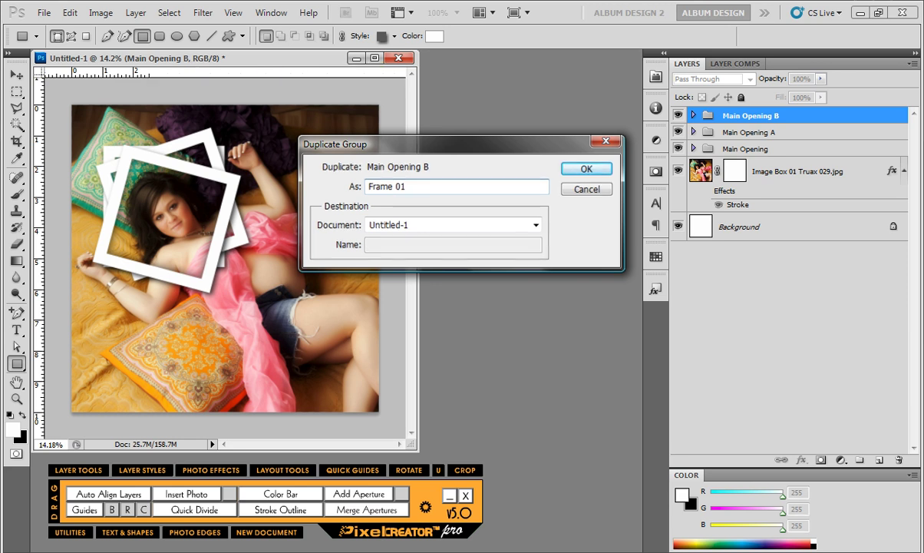
key(Return)
Enlarge both rectangles in Frame 01, rotate them counter-clockwise and position the frame over the subject's belly and thighs, running off the page edge.
click(693, 115)
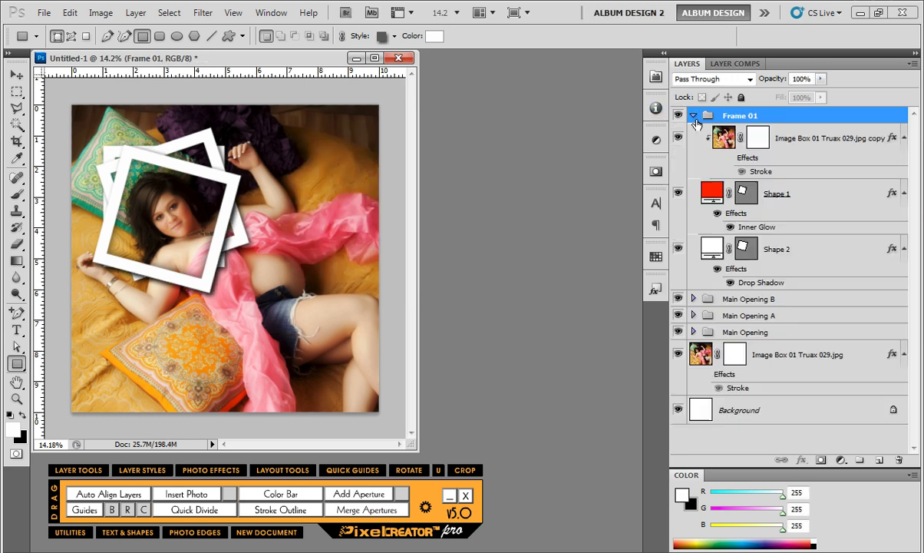
click(725, 196)
shift+click(738, 238)
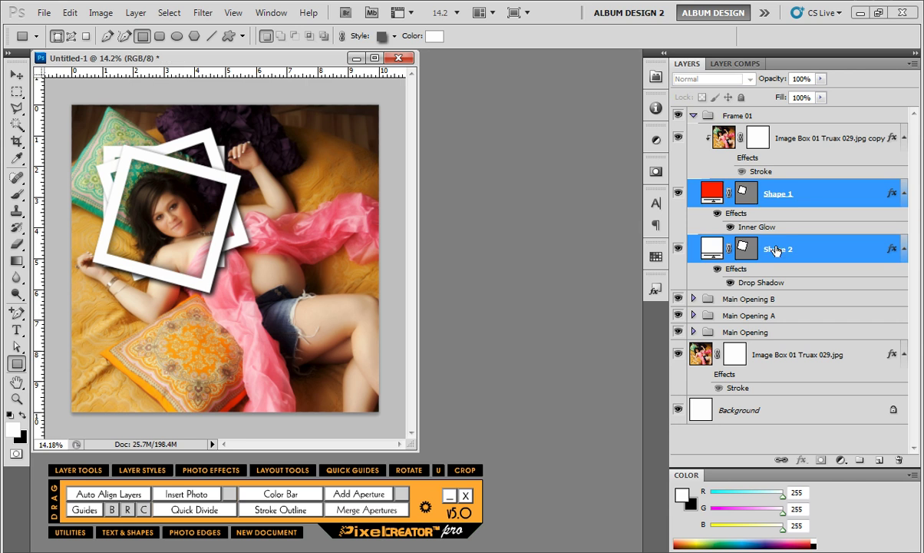
key(ctrl+t)
drag(187, 224, 285, 363)
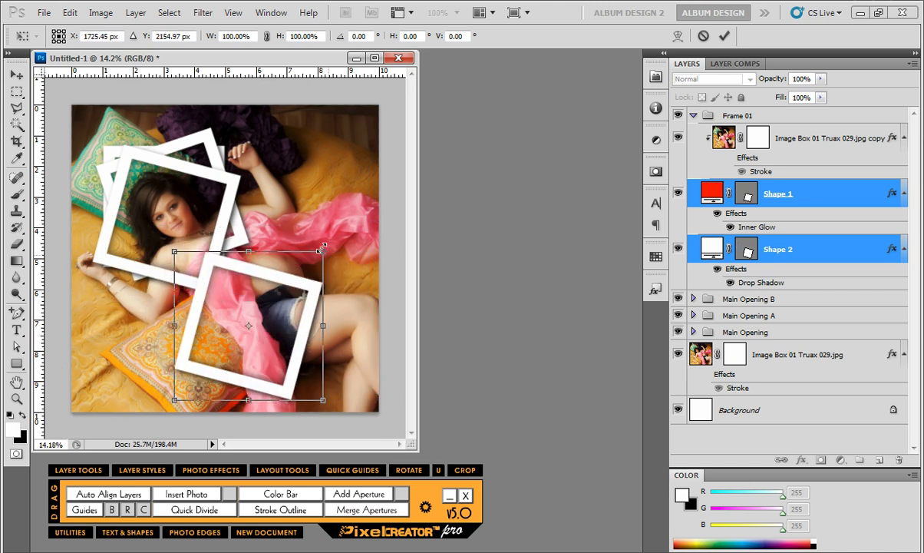
drag(323, 250, 367, 206)
drag(353, 395, 342, 314)
drag(307, 273, 344, 252)
key(Return)
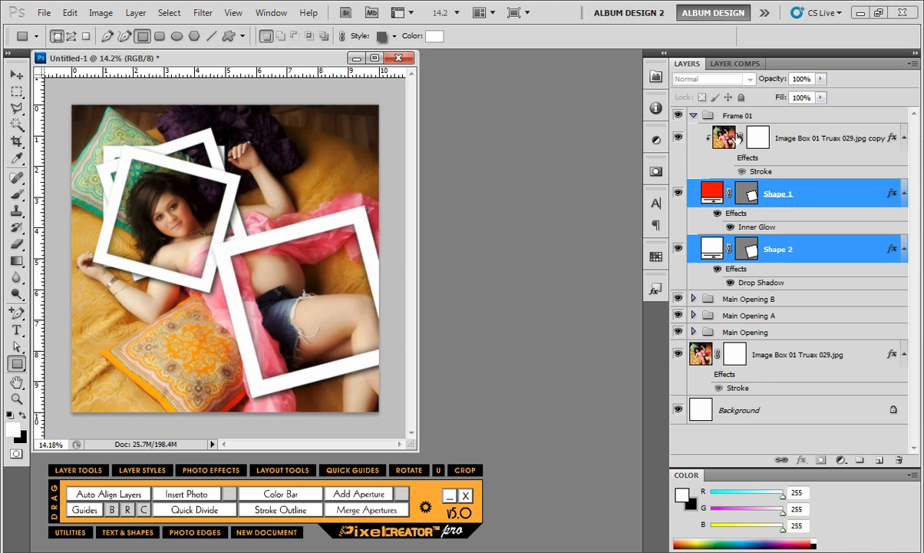
Duplicate the Frame 01 group as "Frame 02" in the same document.
click(703, 115)
right_click(738, 116)
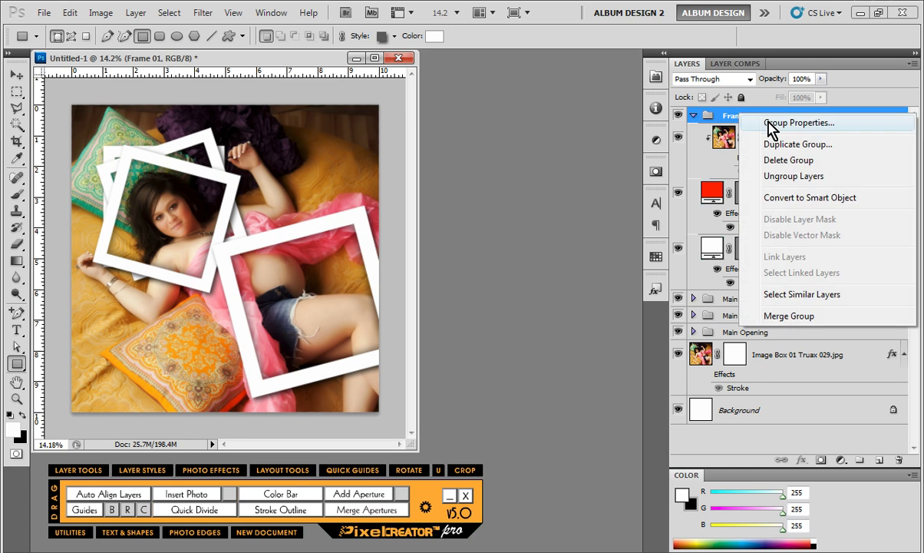
click(746, 144)
click(462, 191)
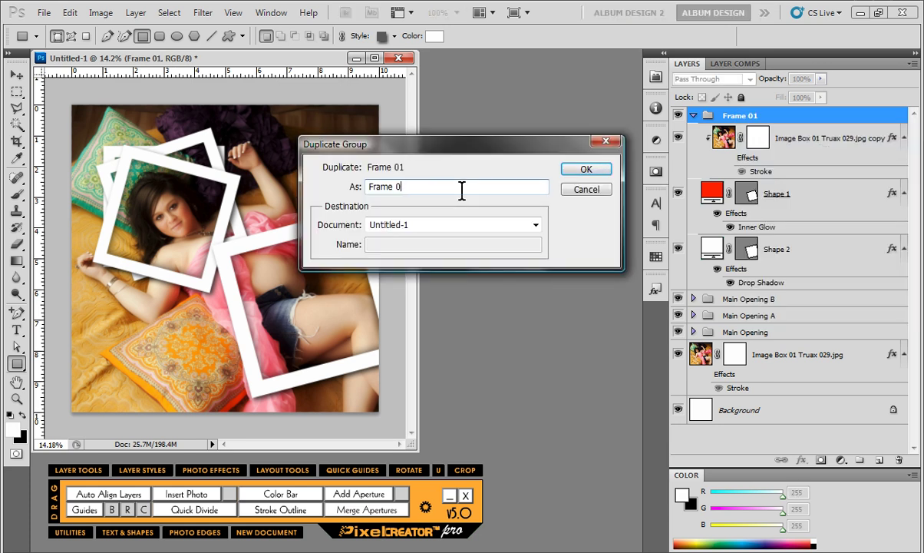
key(Return)
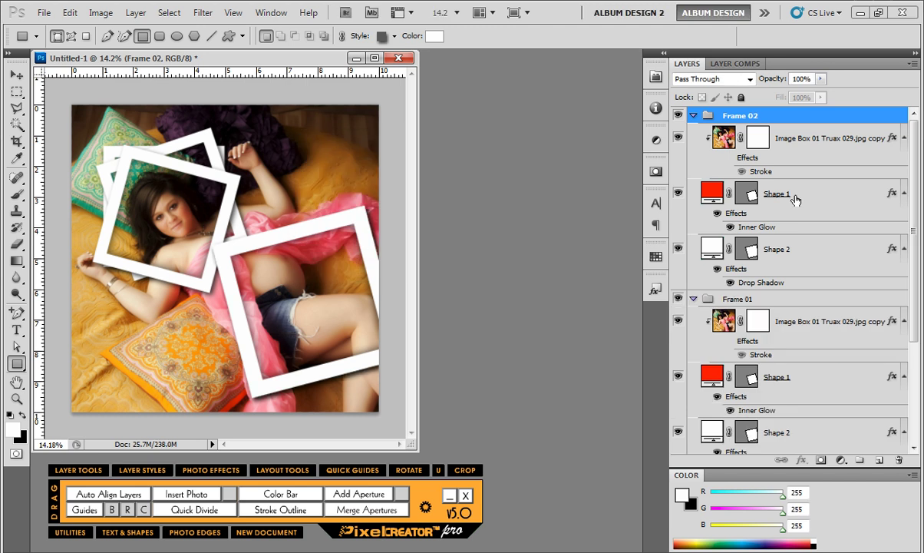
Move both rectangles in Frame 02 over the orange pillow, rotate them about -32° into a diamond and shrink them.
click(801, 203)
ctrl+click(752, 238)
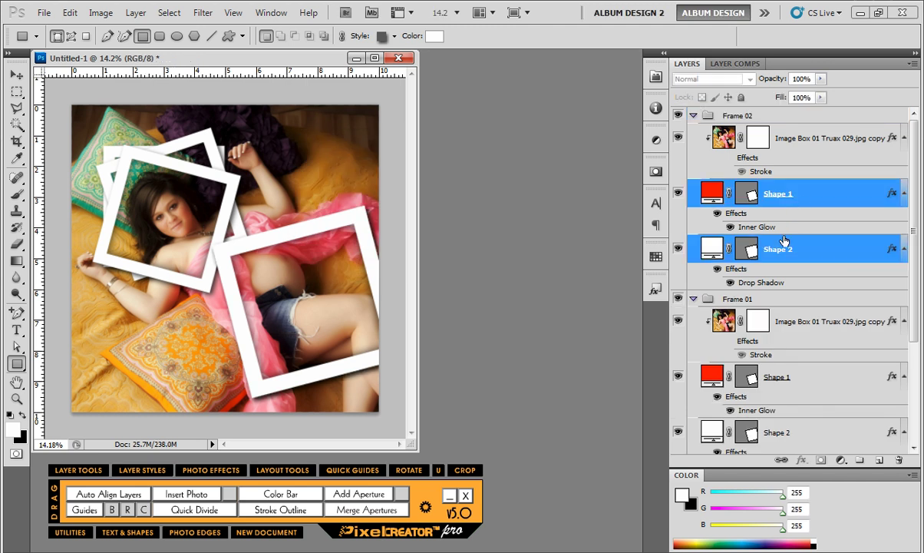
key(ctrl+t)
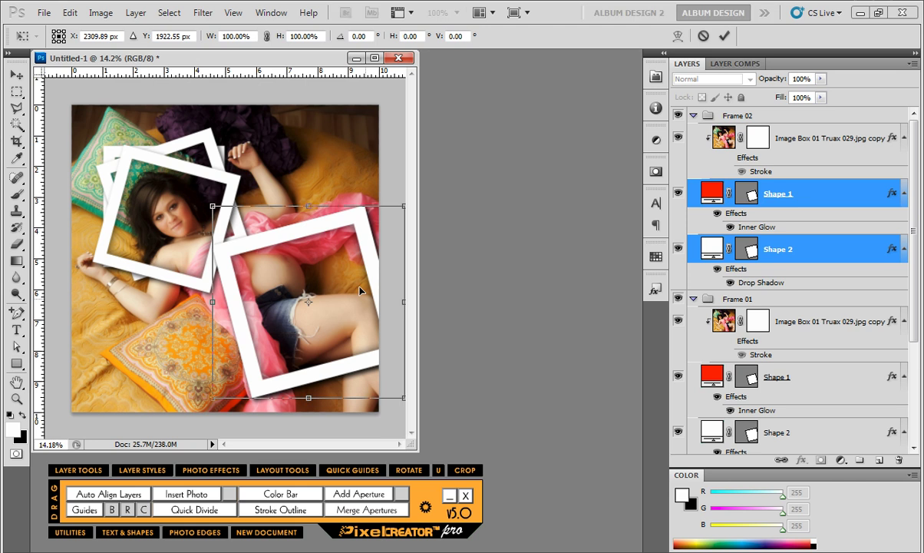
drag(303, 300, 196, 340)
drag(335, 307, 288, 230)
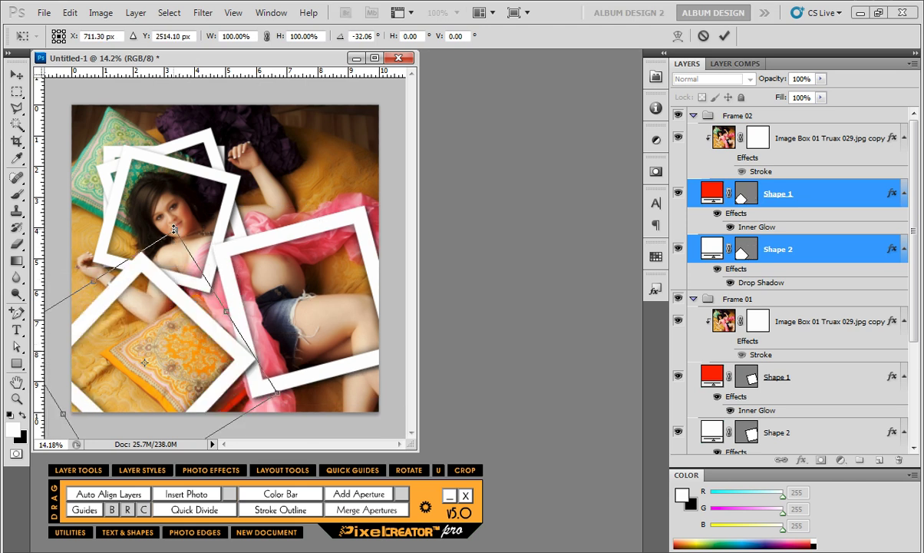
drag(173, 229, 142, 274)
drag(143, 337, 197, 297)
key(Return)
key(u)
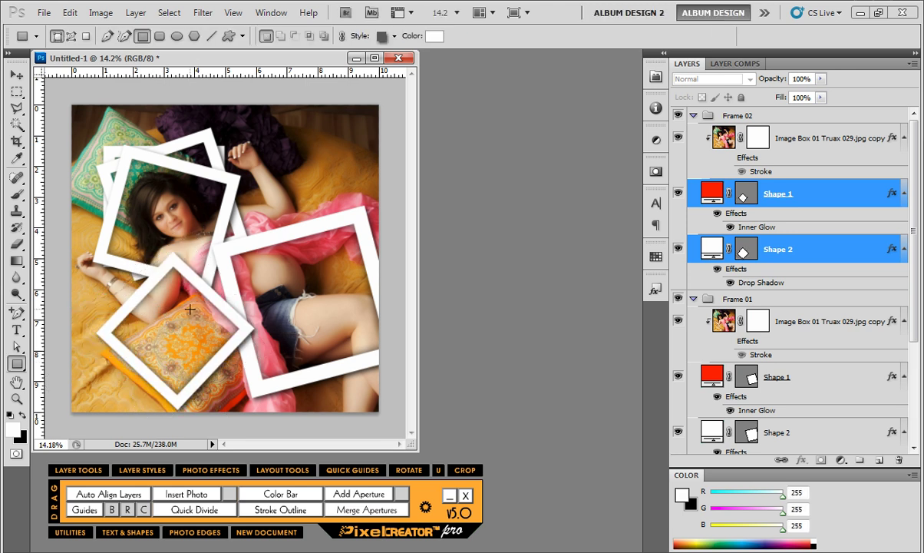
Duplicate the Frame 02 group as "Frame 03" in the same document.
right_click(757, 117)
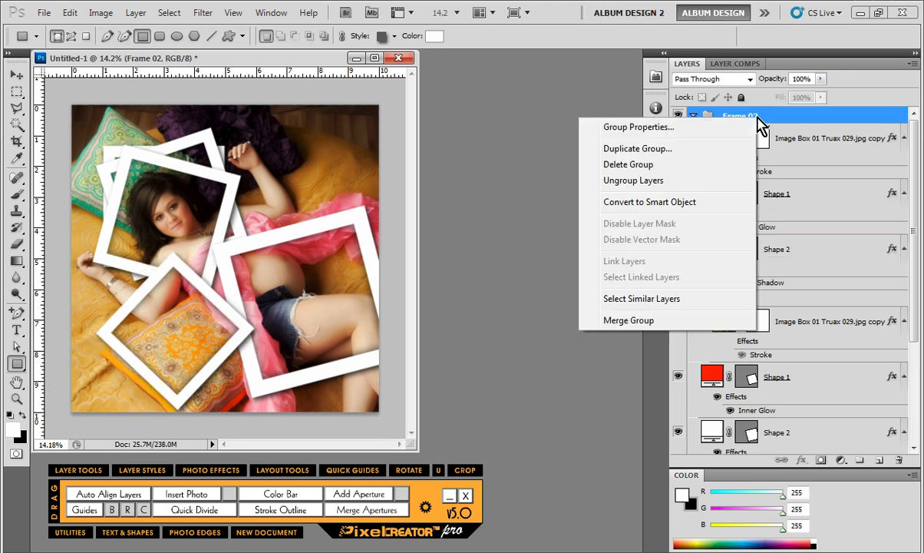
click(706, 149)
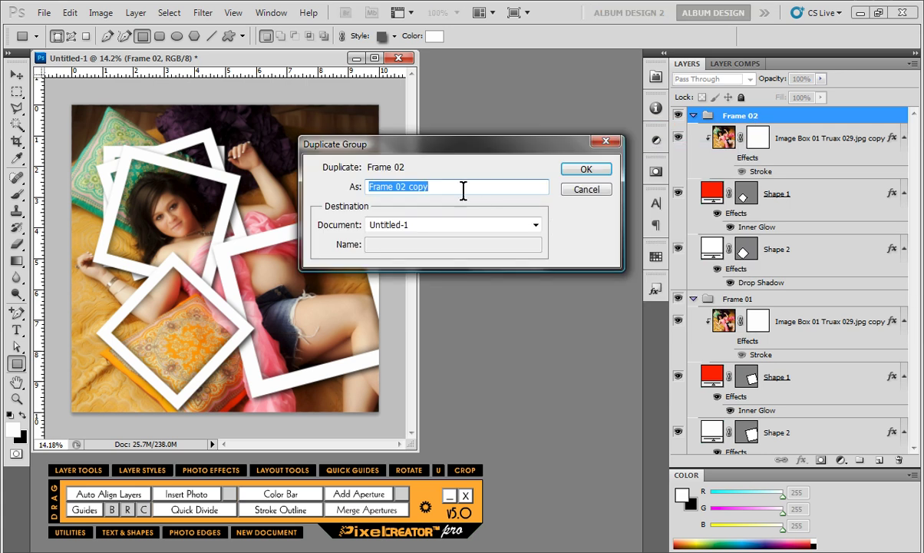
drag(463, 192, 402, 228)
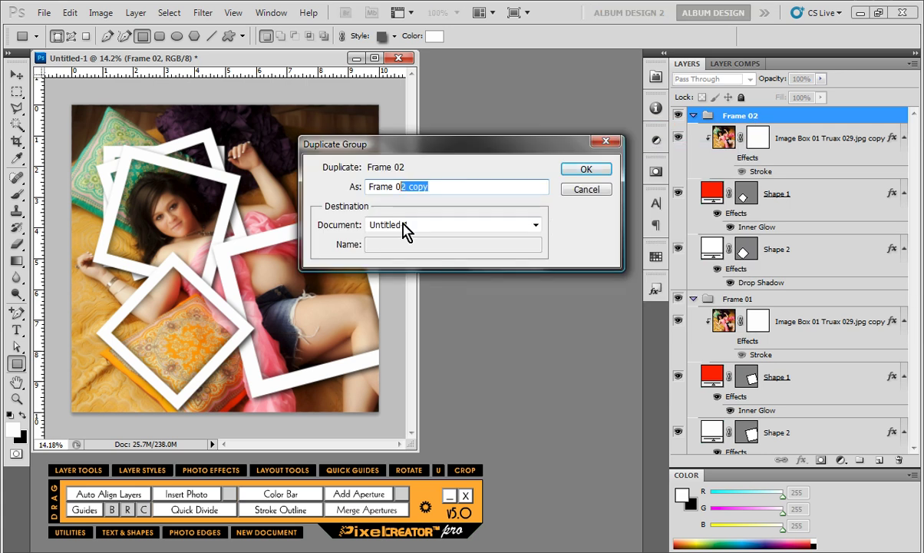
text(3)
key(Return)
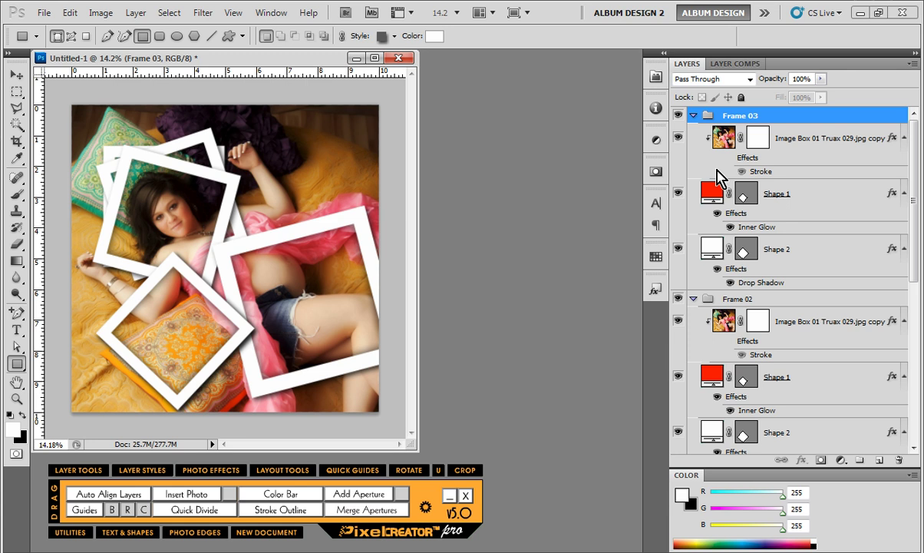
Scale both rectangles in Frame 03 to 83%, rotate them 62° and place the frame around the subject's raised hand.
click(735, 192)
shift+click(743, 253)
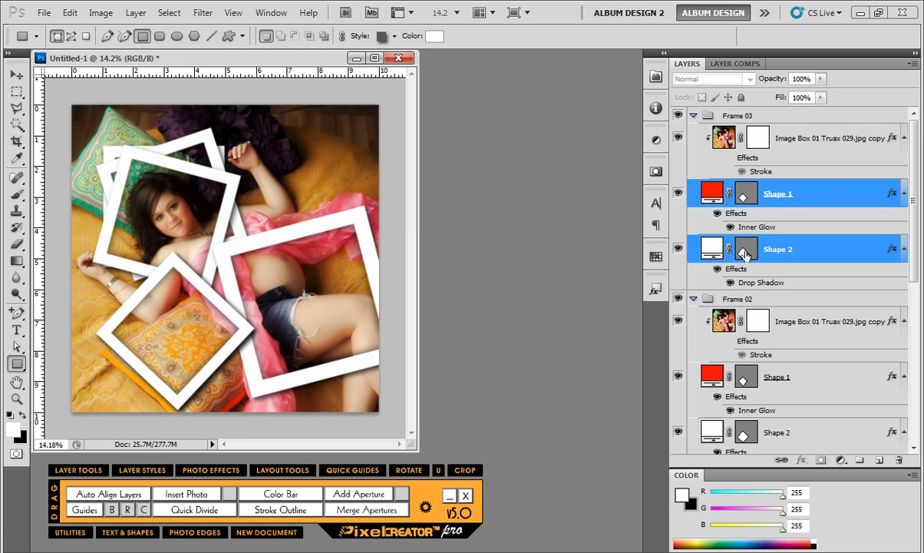
key(ctrl+t)
drag(100, 420, 360, 195)
drag(297, 182, 270, 153)
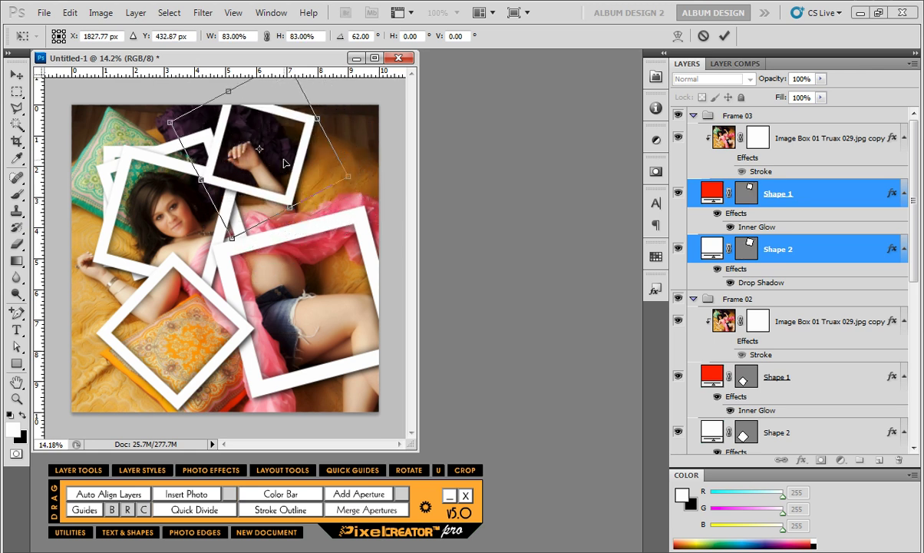
key(Return)
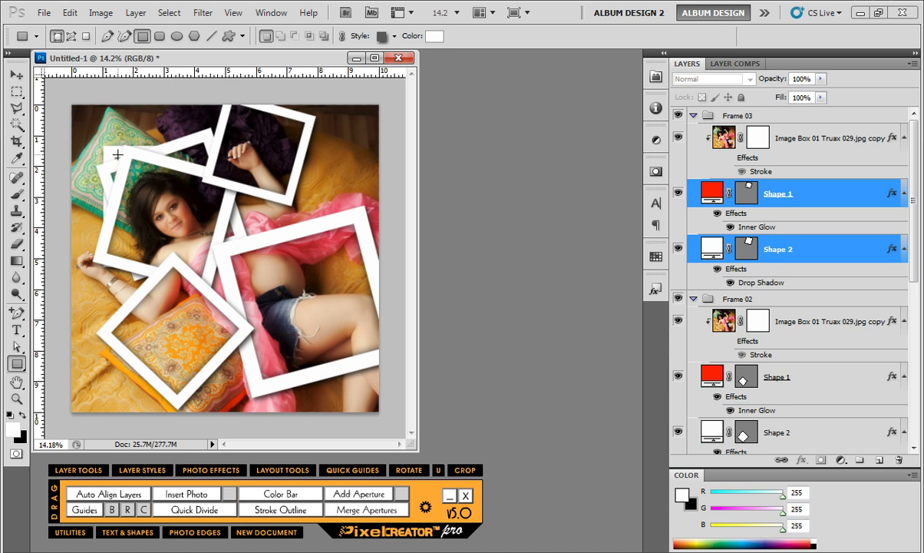
Move both rectangles in the Main Opening group over the green pillow in the page corner and rotate them about 15° clockwise.
key(v)
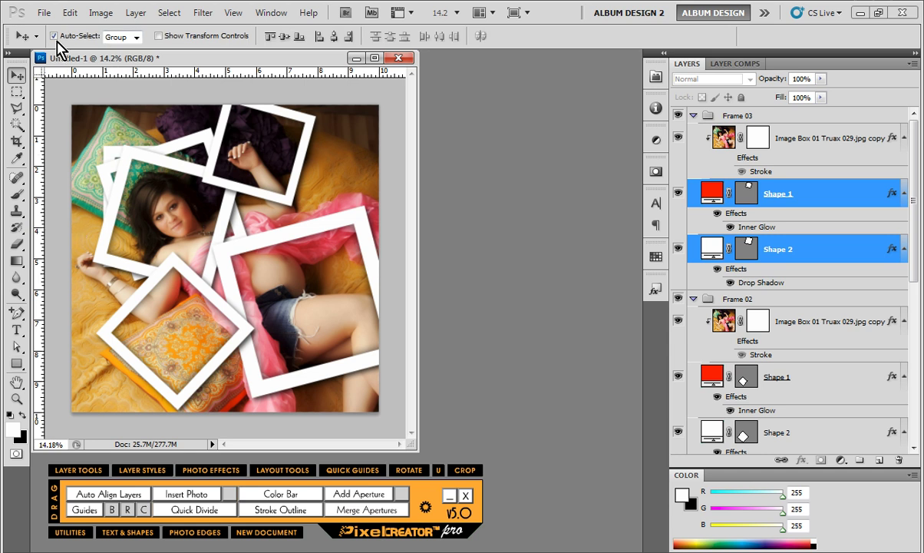
click(112, 156)
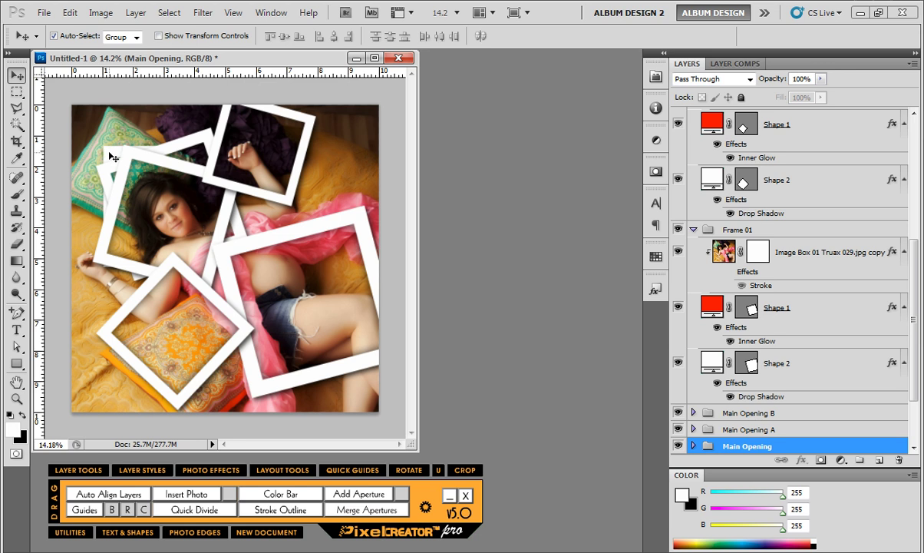
click(693, 445)
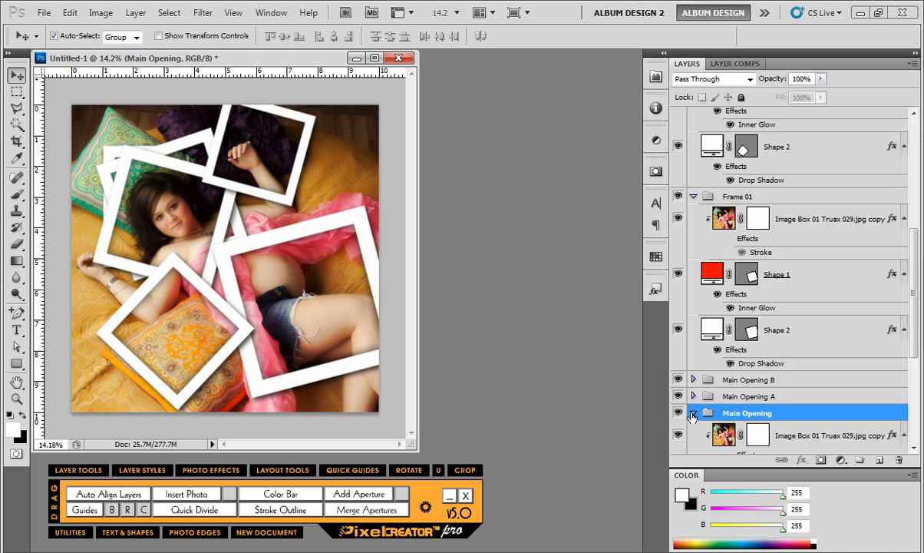
scroll(694, 388, down, 3)
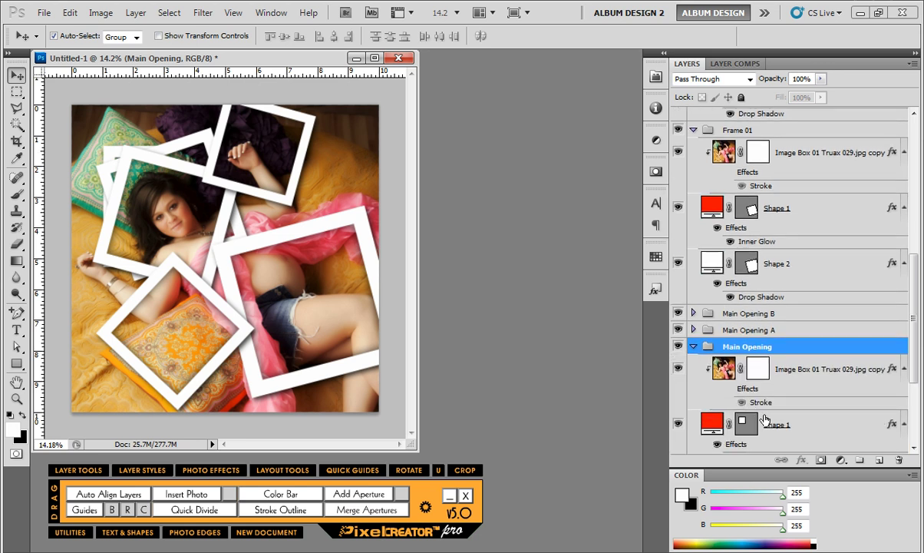
click(768, 422)
scroll(768, 423, down, 2)
shift+click(768, 402)
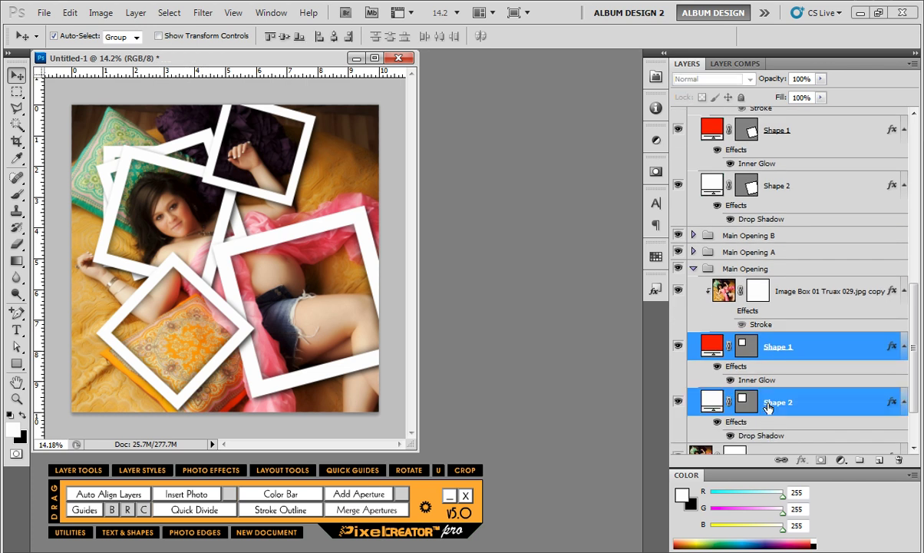
key(ctrl+t)
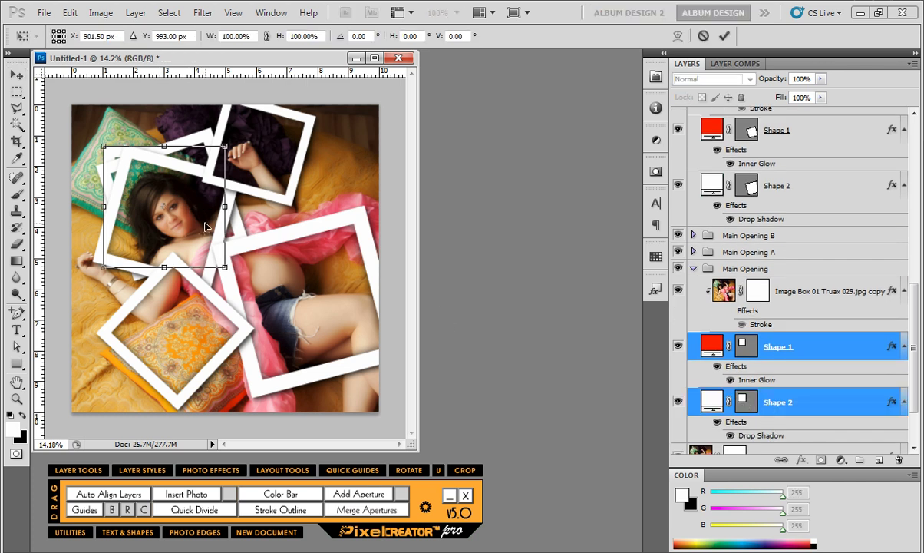
drag(206, 226, 181, 215)
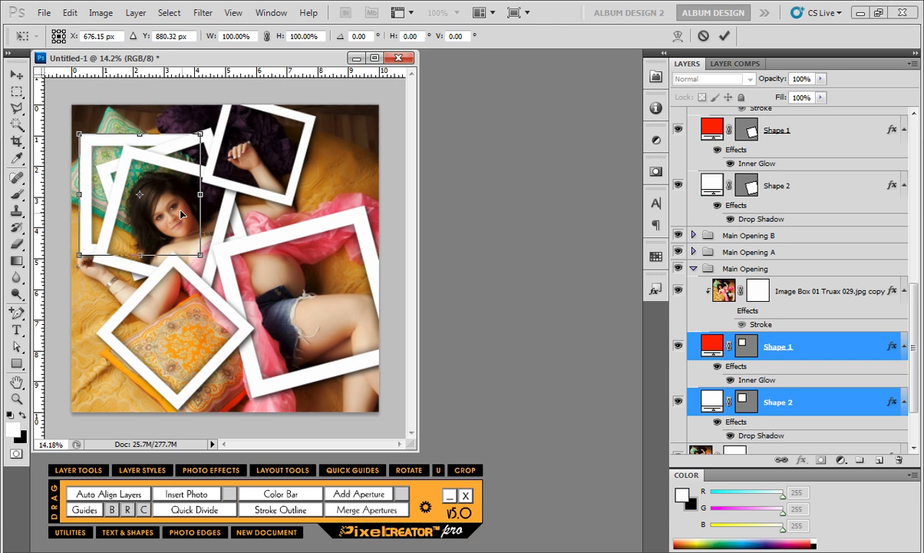
drag(238, 198, 262, 223)
drag(187, 176, 180, 150)
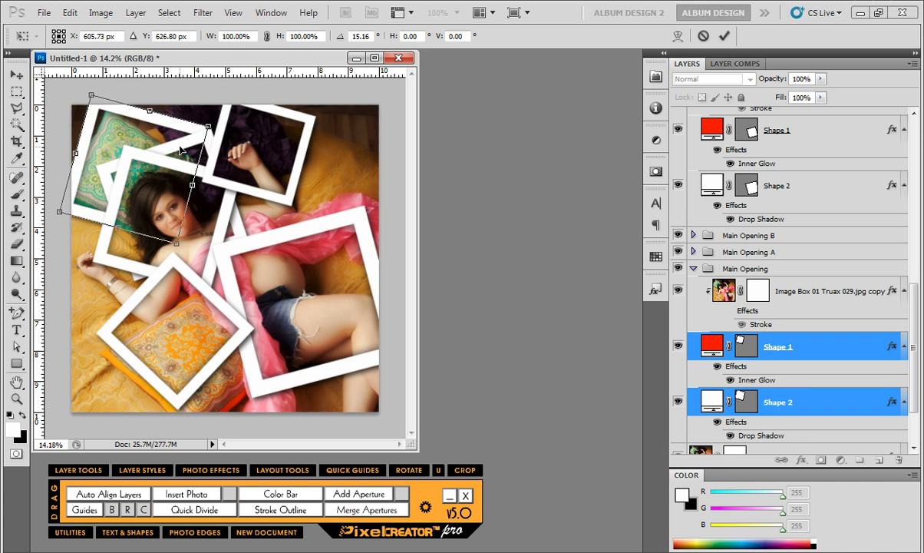
key(Return)
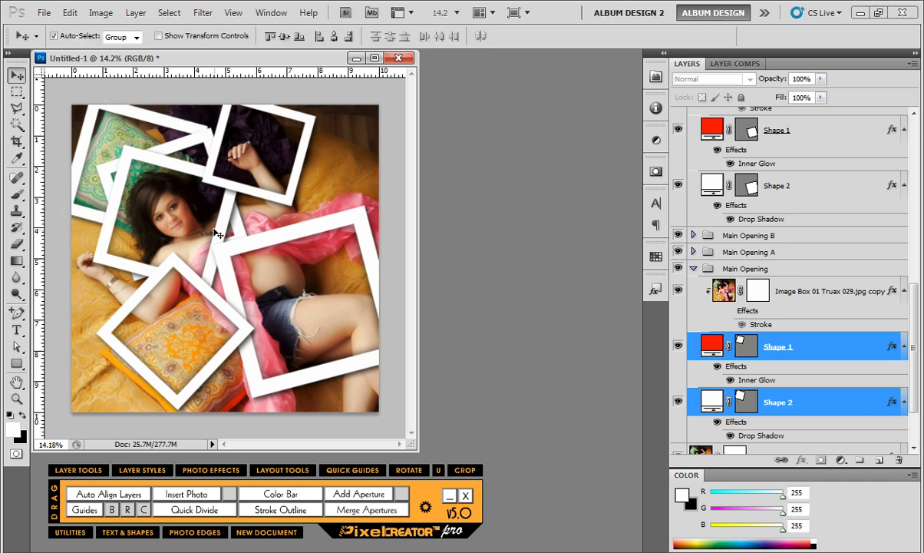
Collapse the Main Opening, Frame 01, Frame 02 and Frame 03 groups to tidy the layer list.
click(693, 269)
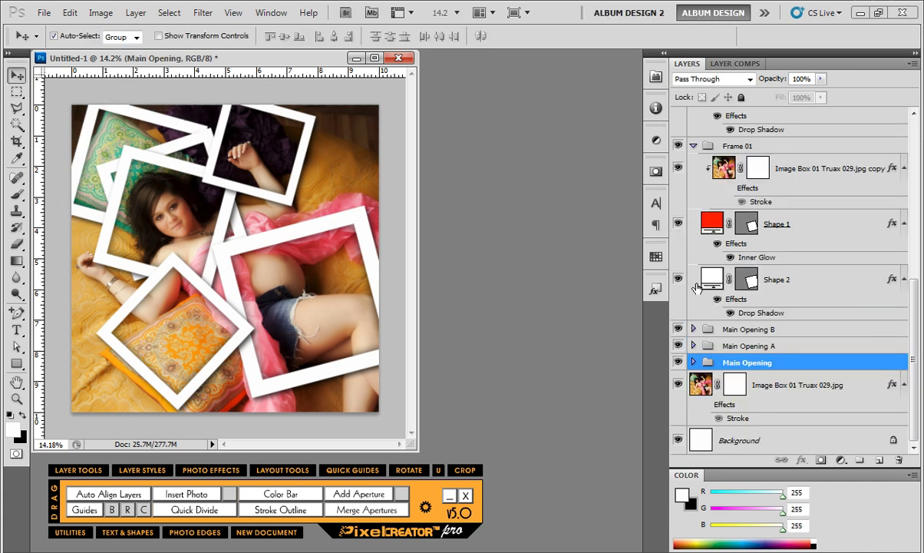
scroll(683, 185, up, 2)
click(693, 182)
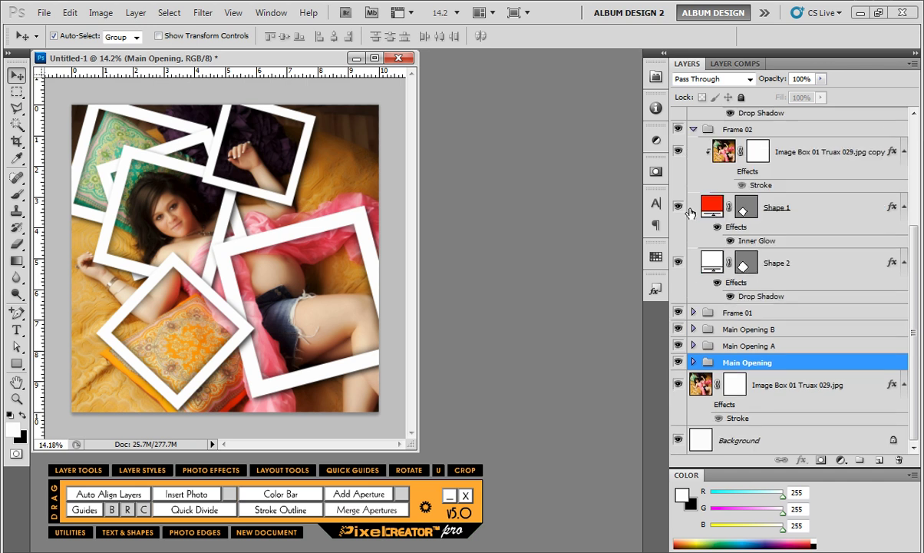
click(694, 199)
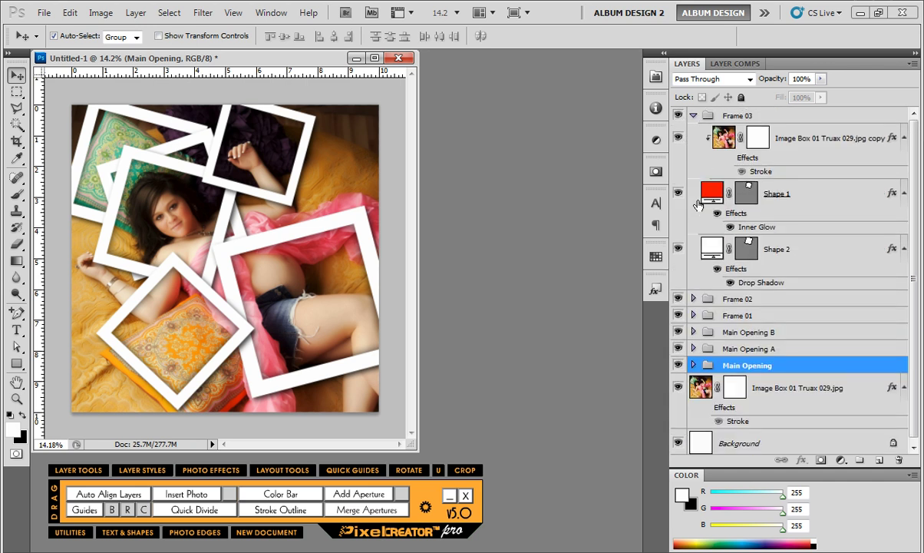
click(692, 112)
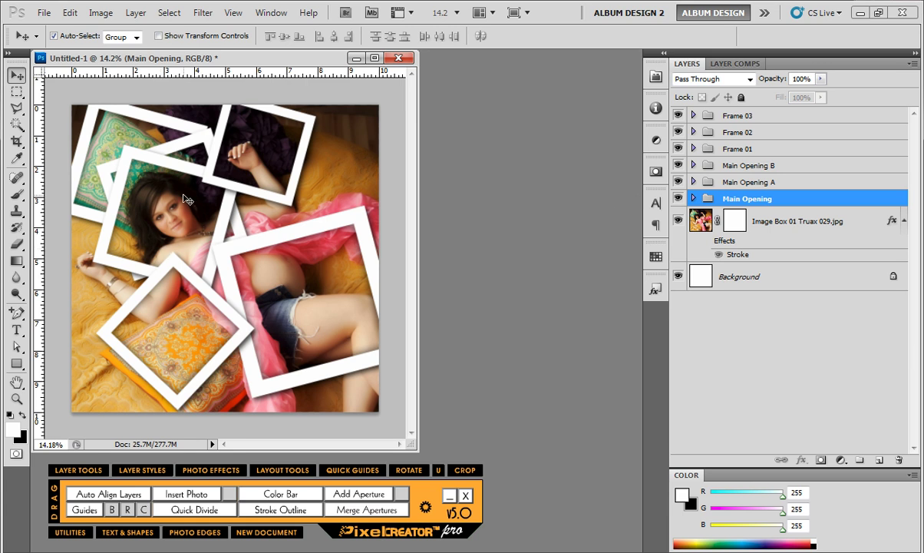
Save the document to the Desktop in Photoshop format as "Collage Frame 03".
click(45, 14)
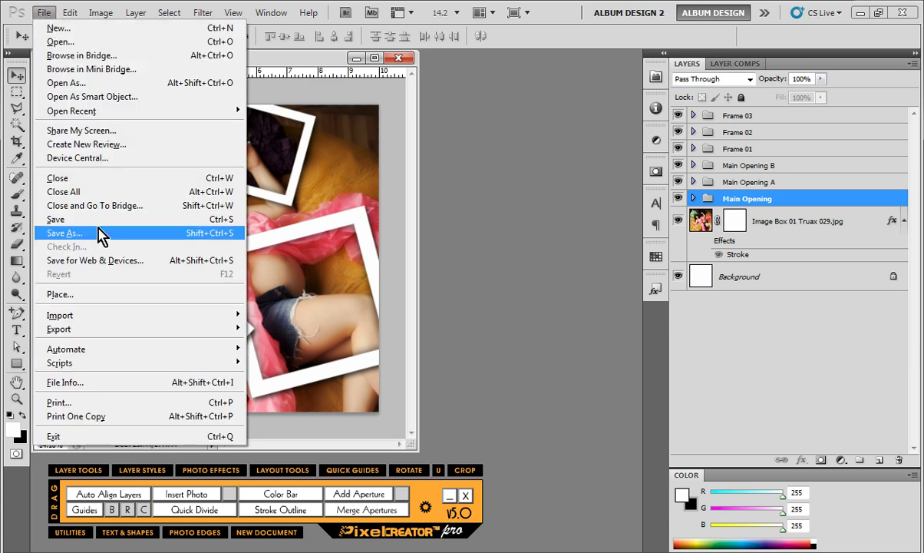
click(64, 233)
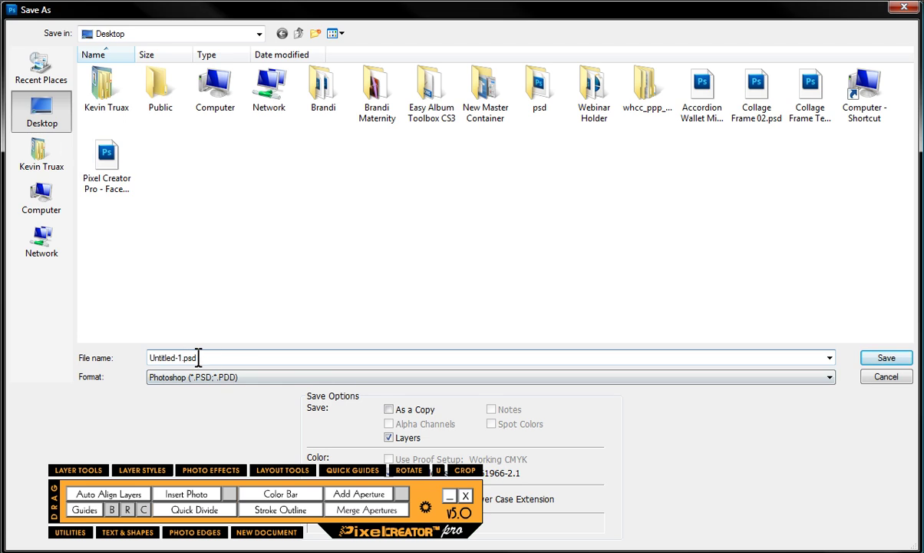
text(Collage)
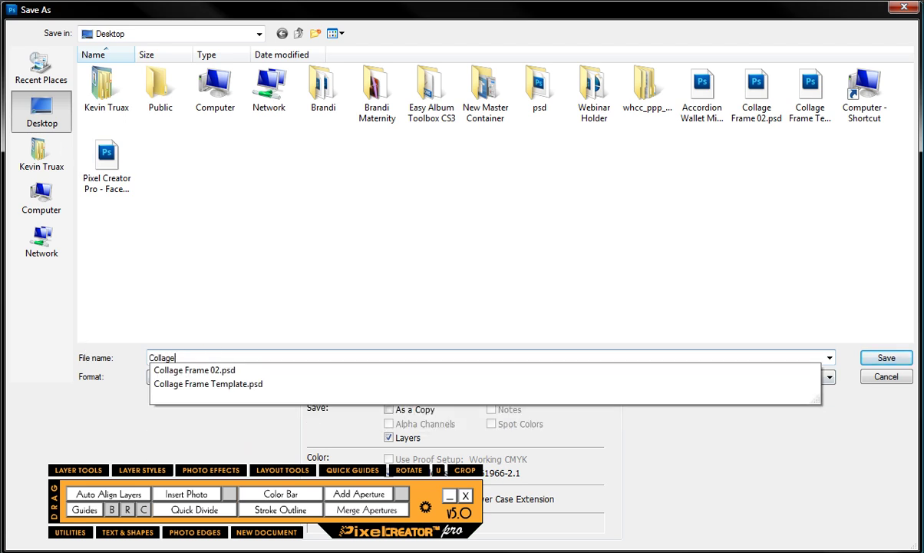
text( Frame 03)
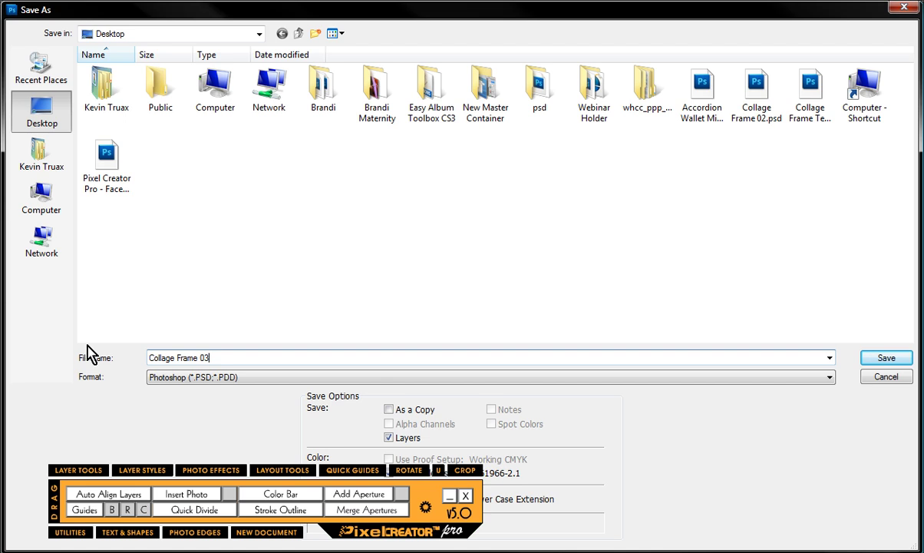
key(Return)
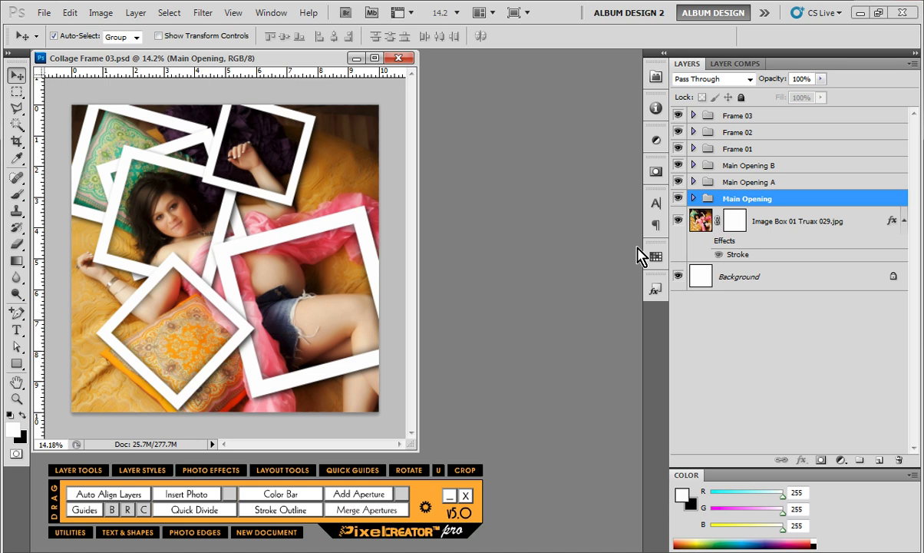
Move the Main Opening B group to the head of the layer stack, with the Frame 03 group directly above it.
click(144, 206)
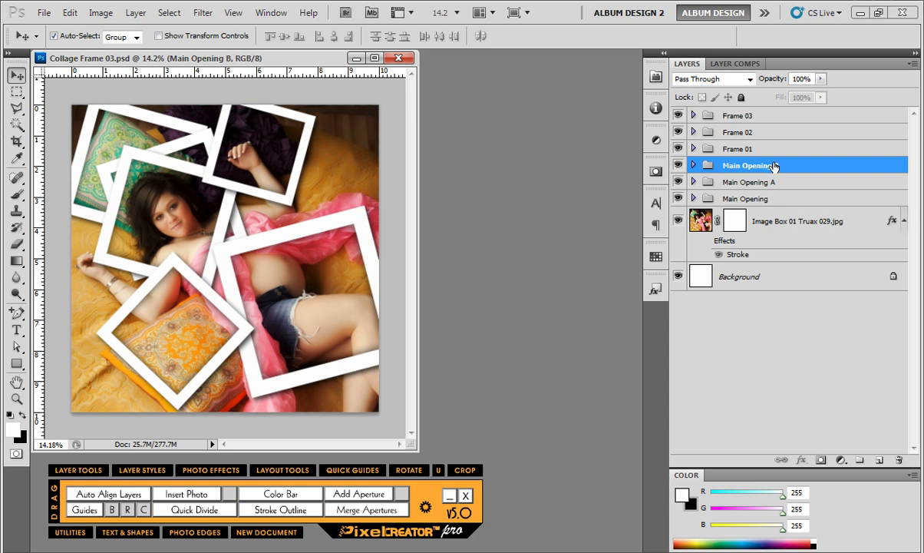
drag(770, 168, 760, 109)
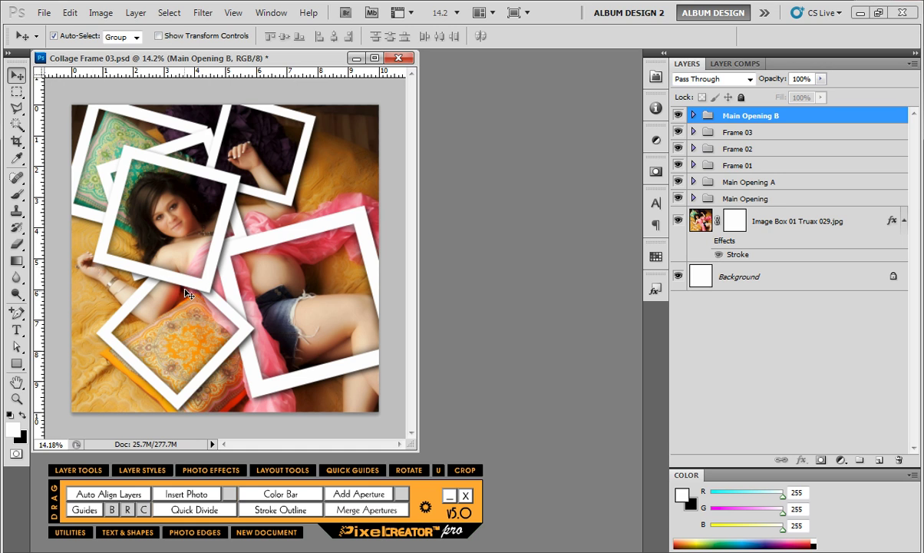
click(258, 152)
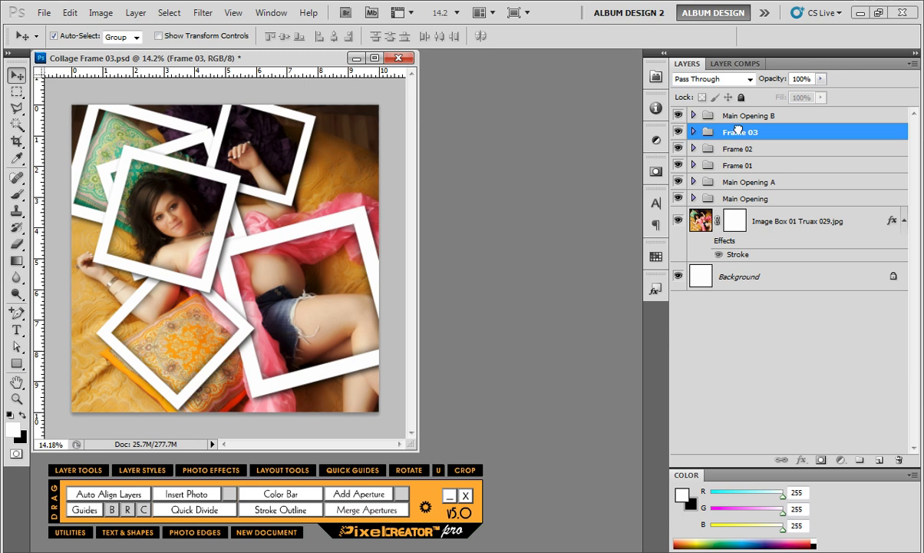
drag(733, 130, 743, 111)
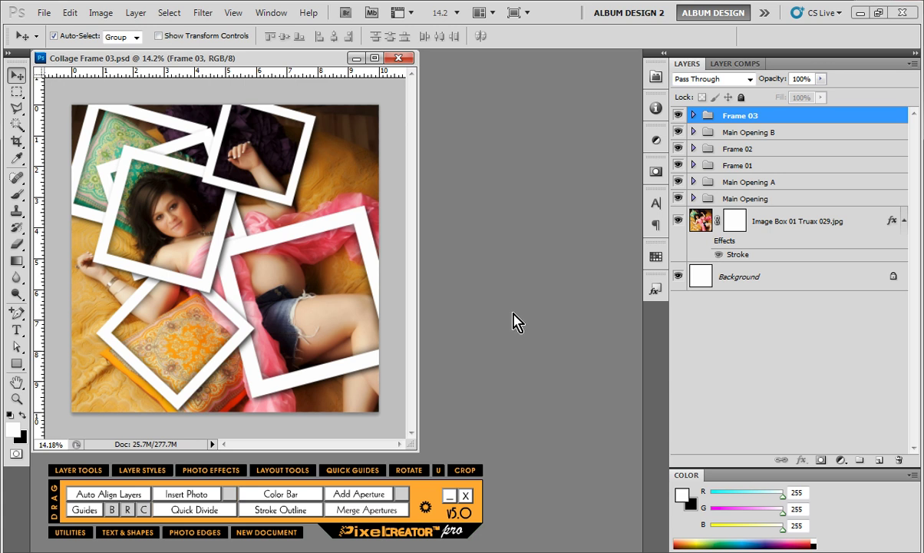
key(ctrl+minus)
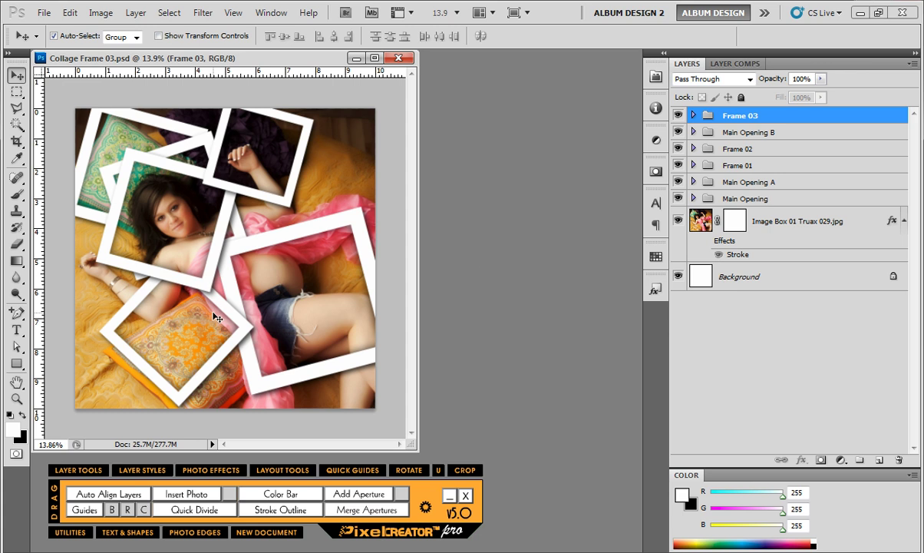
Switch to Adobe Bridge and look through the Used Images folder for a replacement photo, then return to Photoshop.
key(alt+Tab)
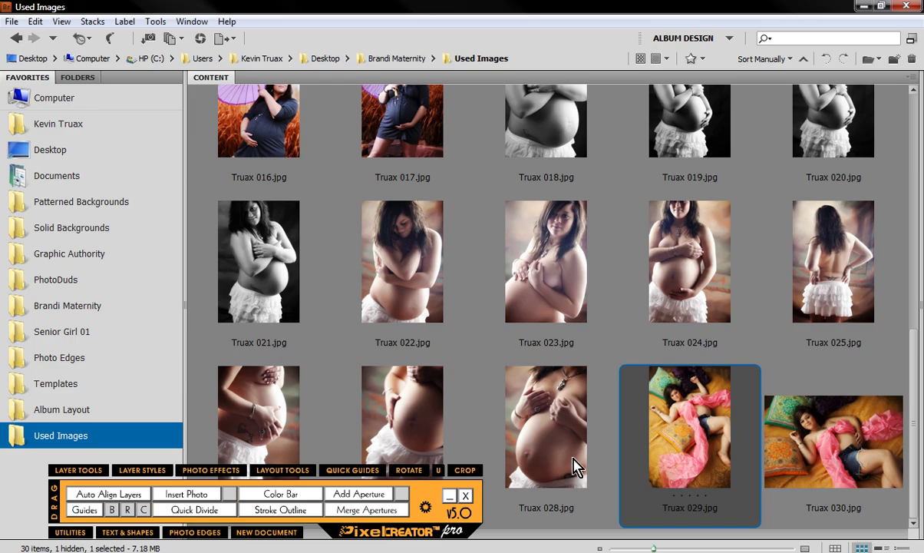
drag(911, 387, 896, 211)
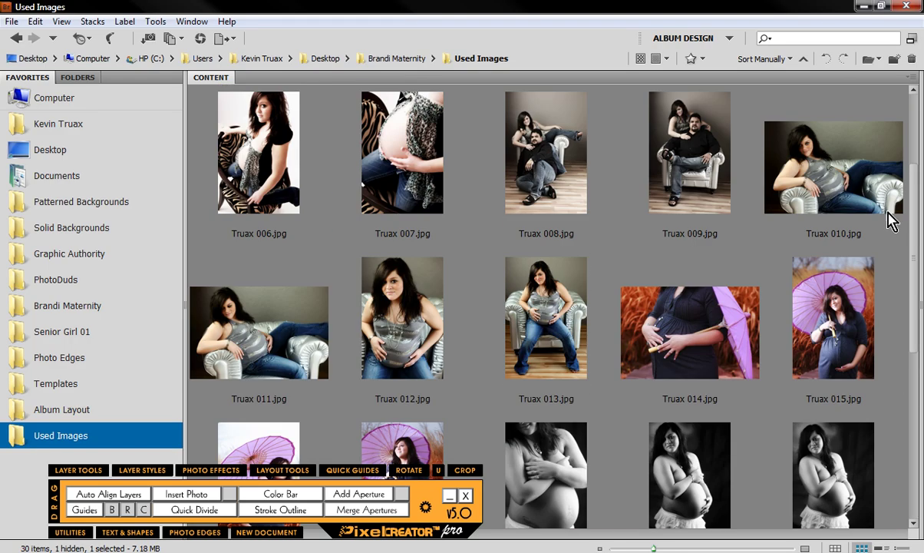
scroll(912, 316, down, 4)
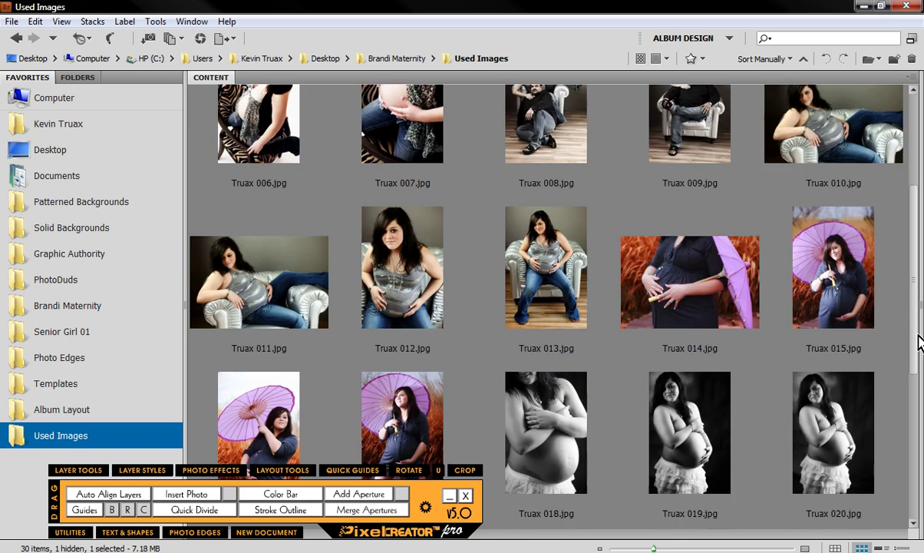
scroll(912, 317, up, 2)
drag(866, 273, 437, 552)
click(437, 512)
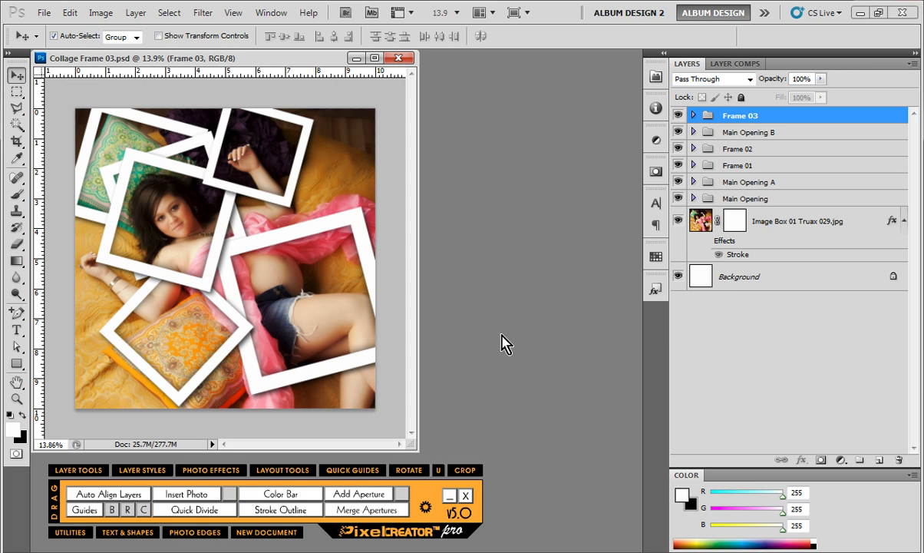
Expand the three Main Opening groups and the Frame 01, Frame 02 and Frame 03 groups to show their layers.
click(693, 199)
click(693, 181)
click(692, 165)
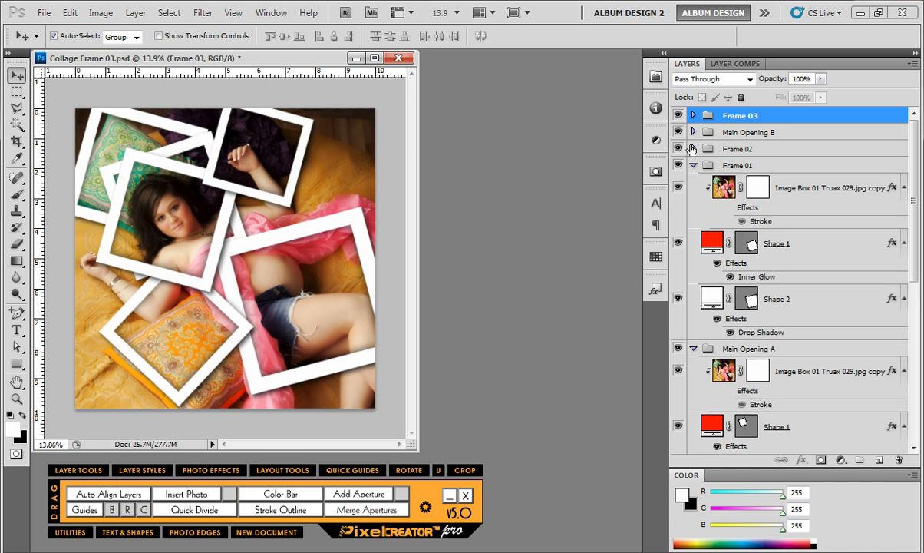
click(693, 148)
click(693, 131)
click(693, 114)
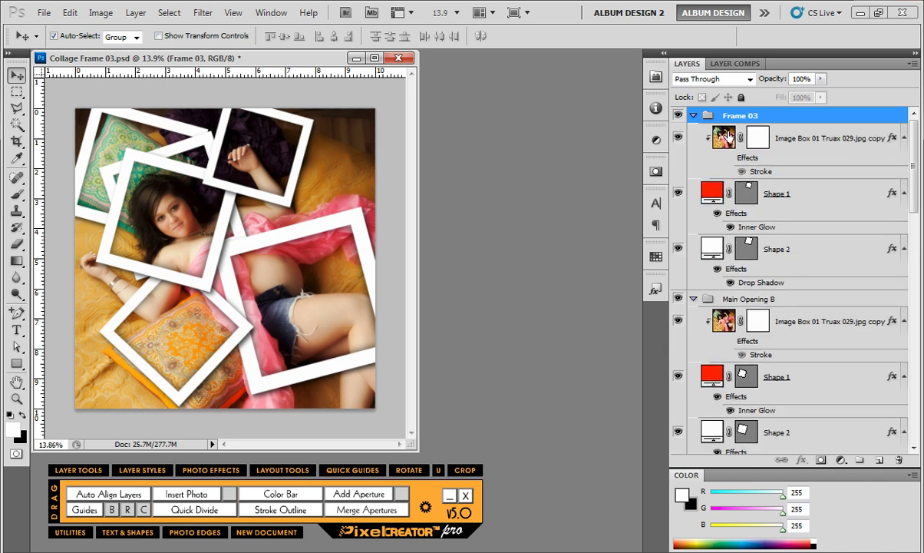
Select the clipped photo layer in each of the six frame groups together with the base photo layer above the Background.
click(723, 138)
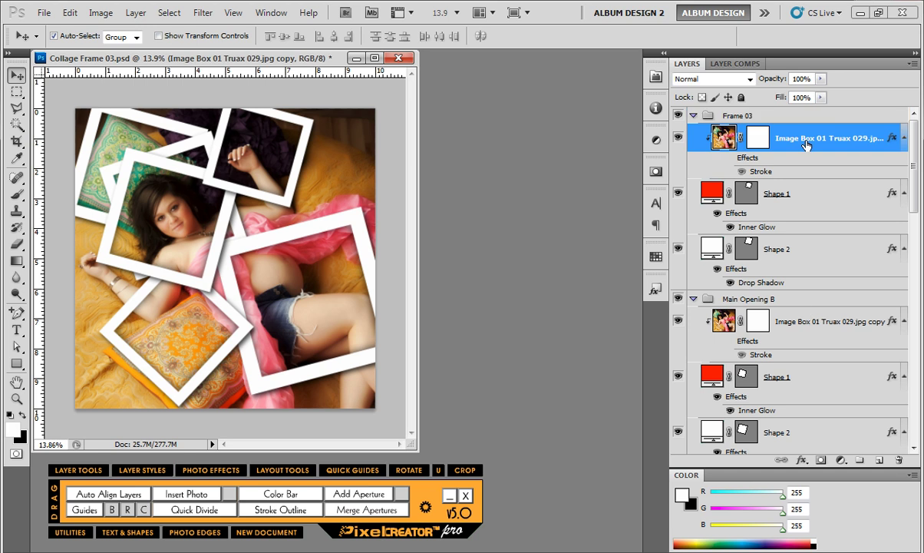
ctrl+click(813, 328)
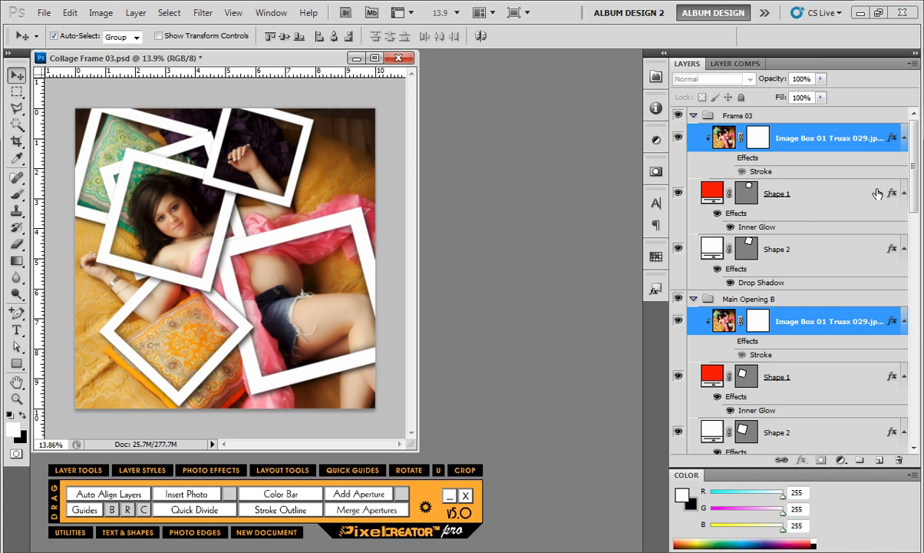
drag(914, 177, 913, 310)
ctrl+click(837, 225)
ctrl+click(833, 232)
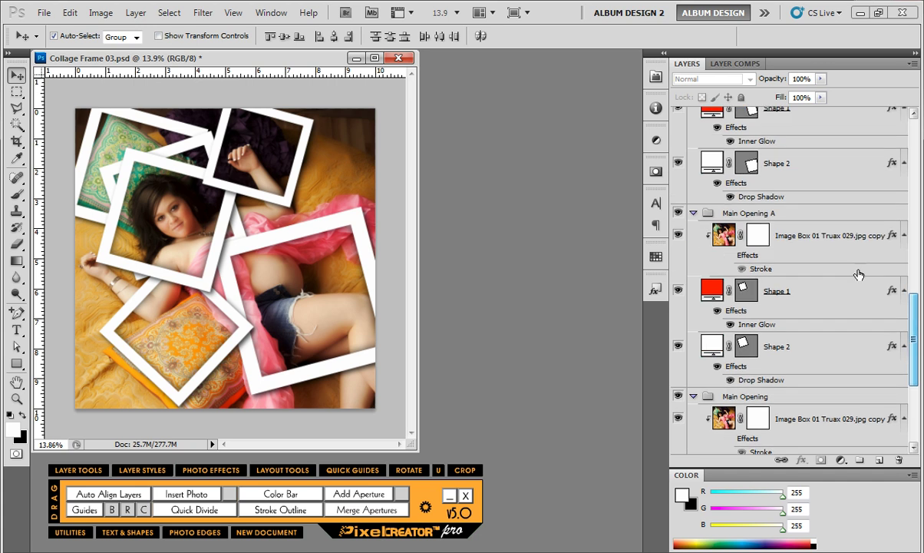
ctrl+click(840, 236)
drag(914, 351, 912, 406)
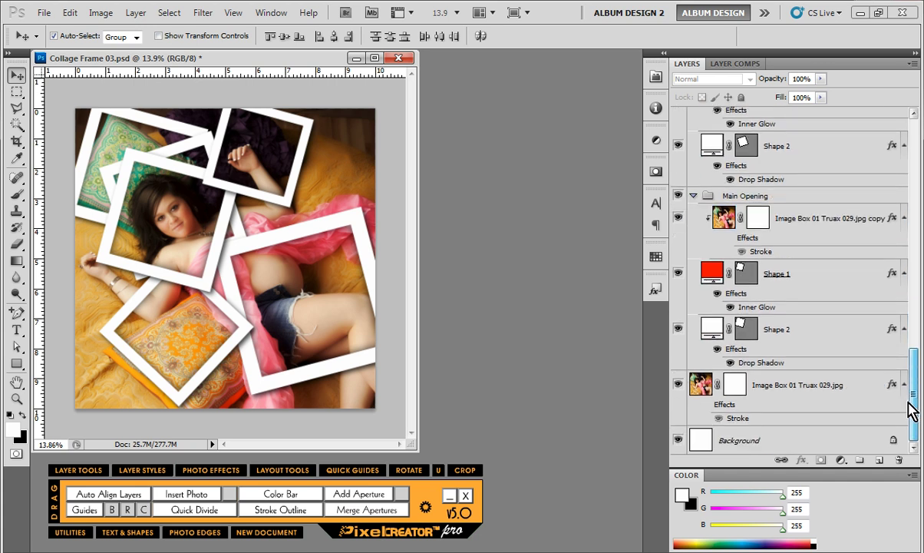
click(832, 220)
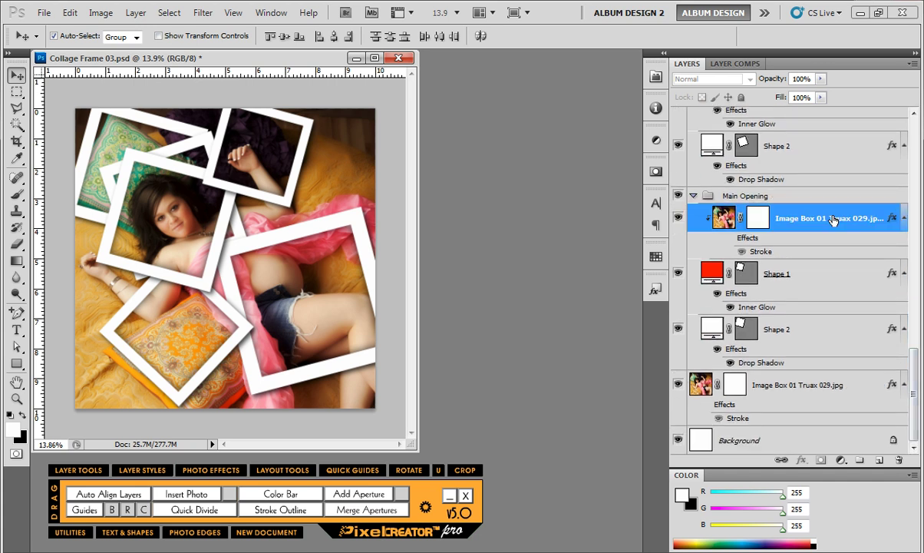
ctrl+click(806, 390)
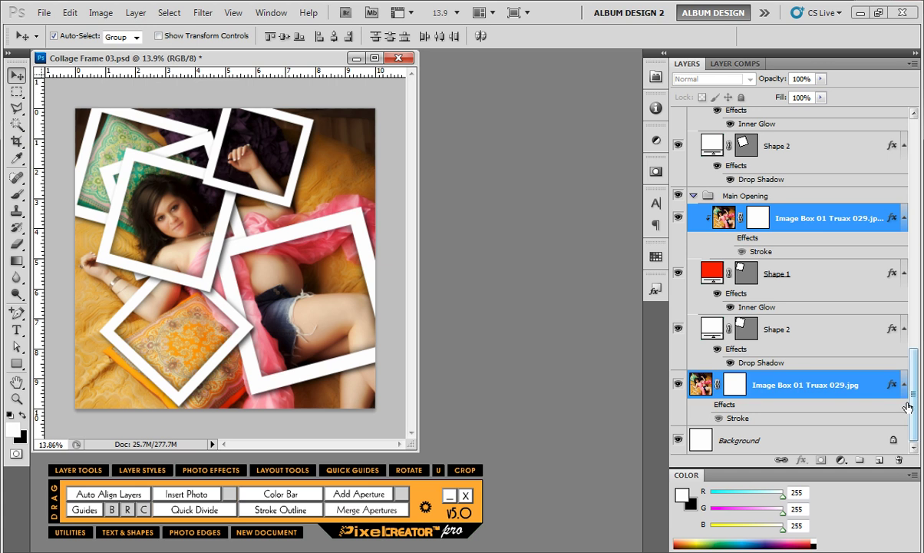
drag(917, 410, 901, 171)
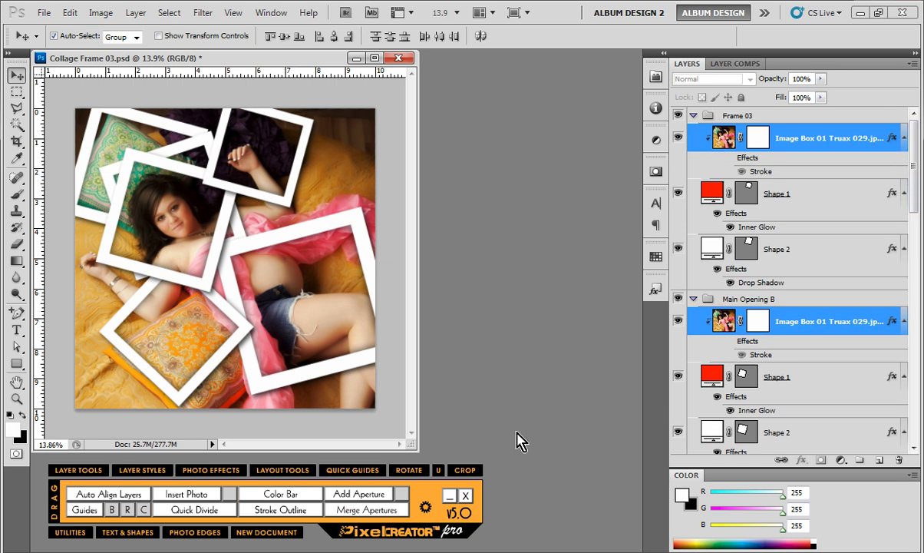
Replace the selected photo layers with the purple umbrella portrait using Multi Image, with Trim Digits and No Extensions enabled.
click(283, 470)
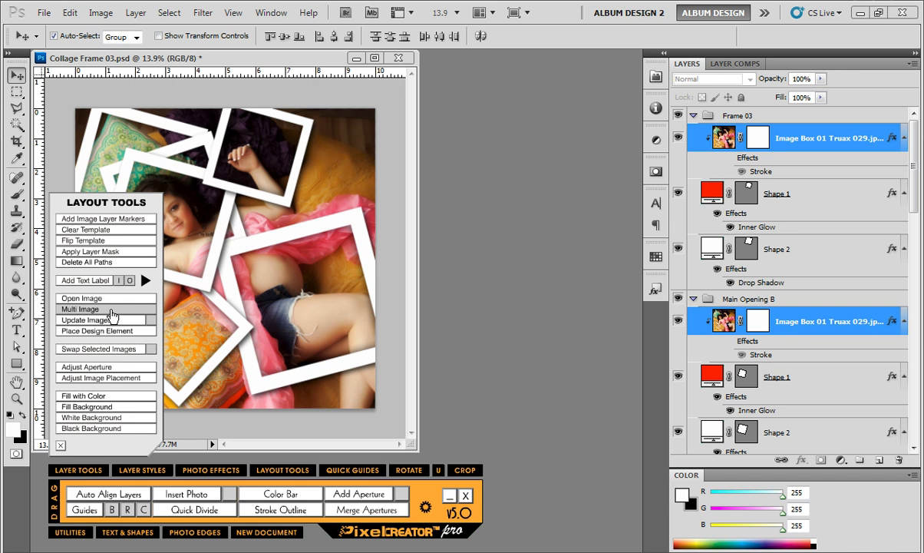
click(111, 314)
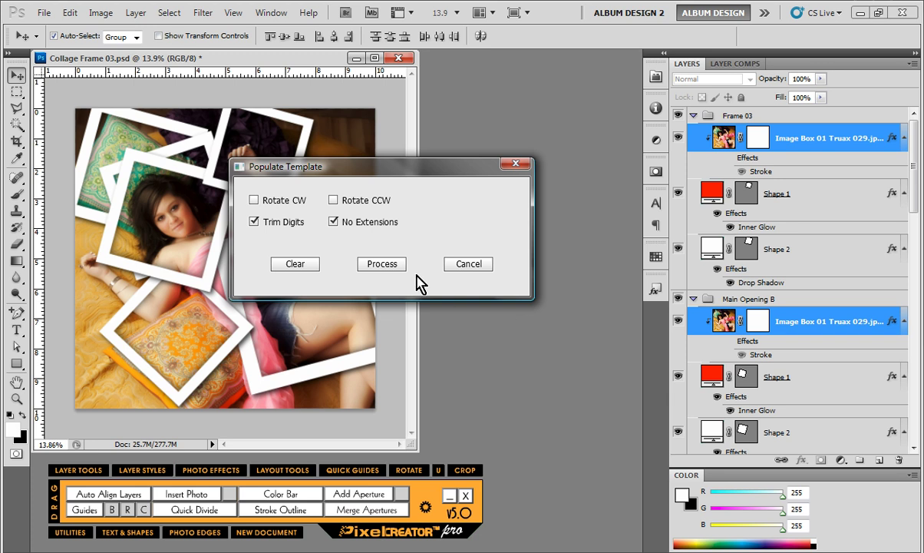
click(381, 264)
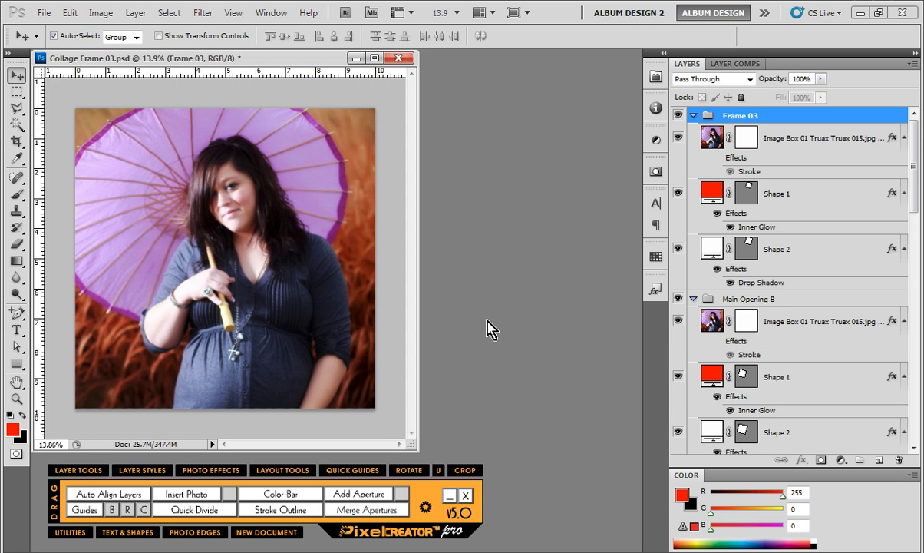
Clip the replacement photo layer to its Shape 1 layer in each of the six frame groups.
alt+click(792, 179)
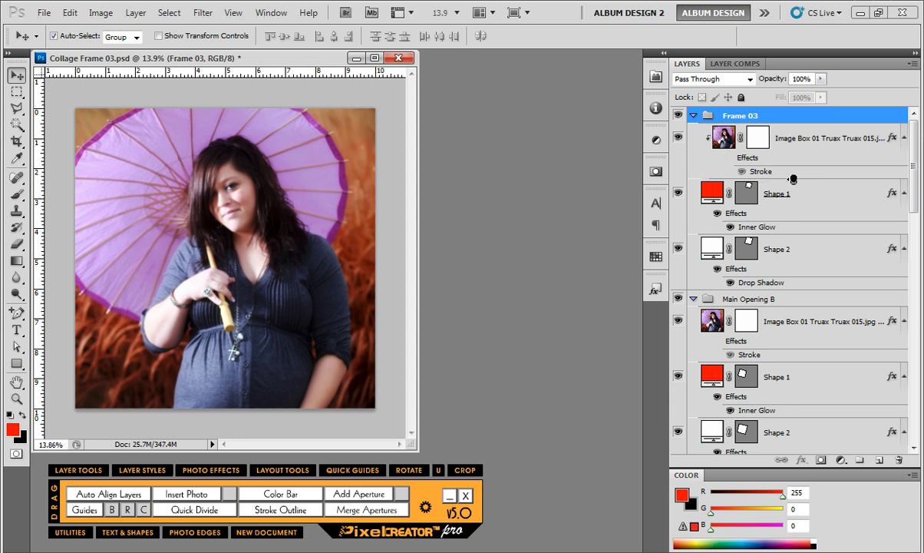
alt+click(817, 360)
drag(915, 206, 913, 270)
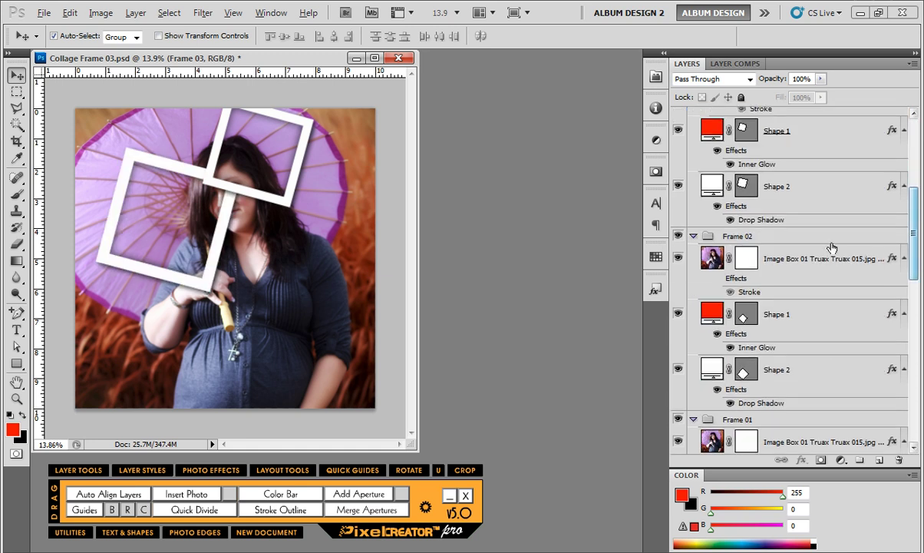
alt+click(827, 300)
drag(913, 274, 912, 326)
alt+click(827, 293)
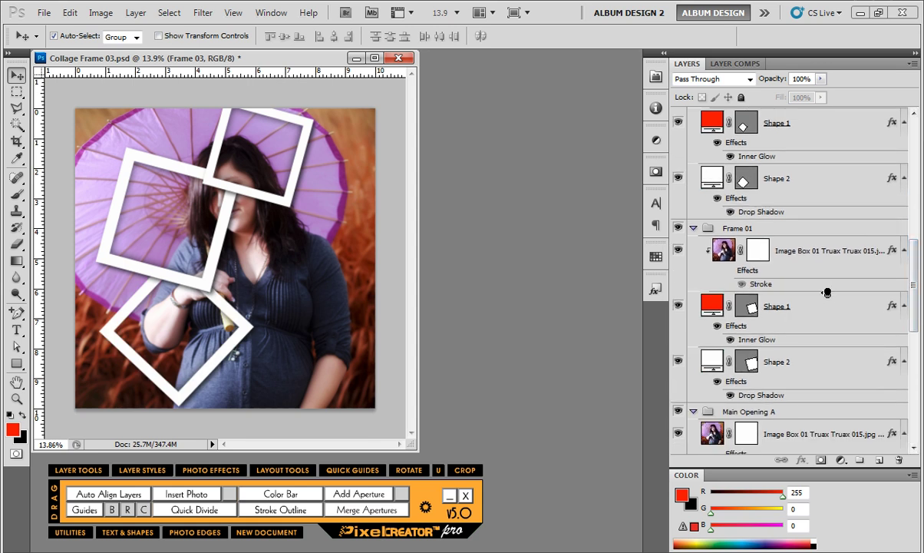
drag(914, 293, 914, 356)
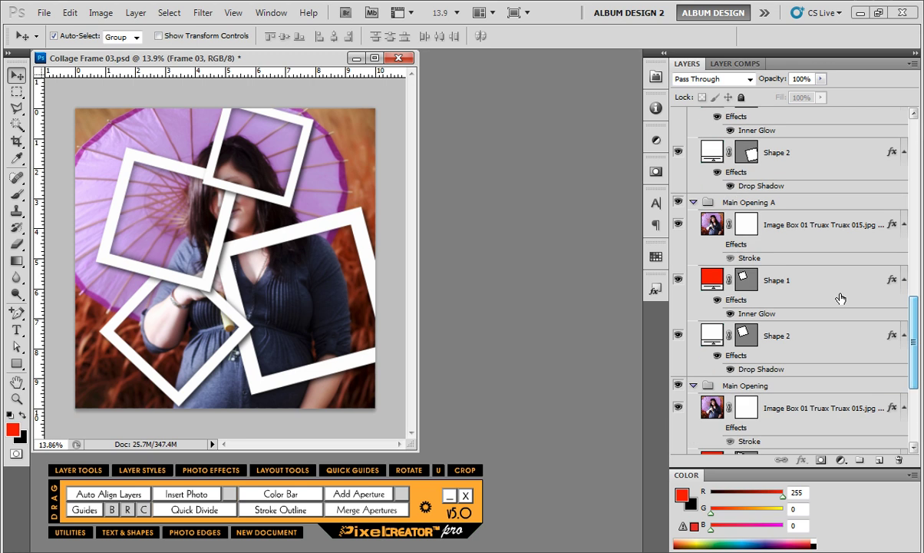
alt+click(827, 264)
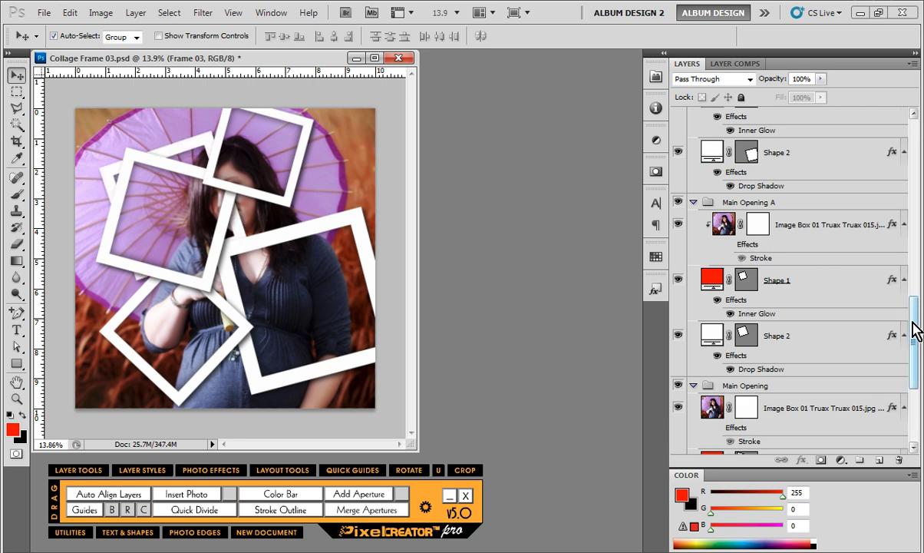
drag(913, 320, 916, 395)
alt+click(833, 309)
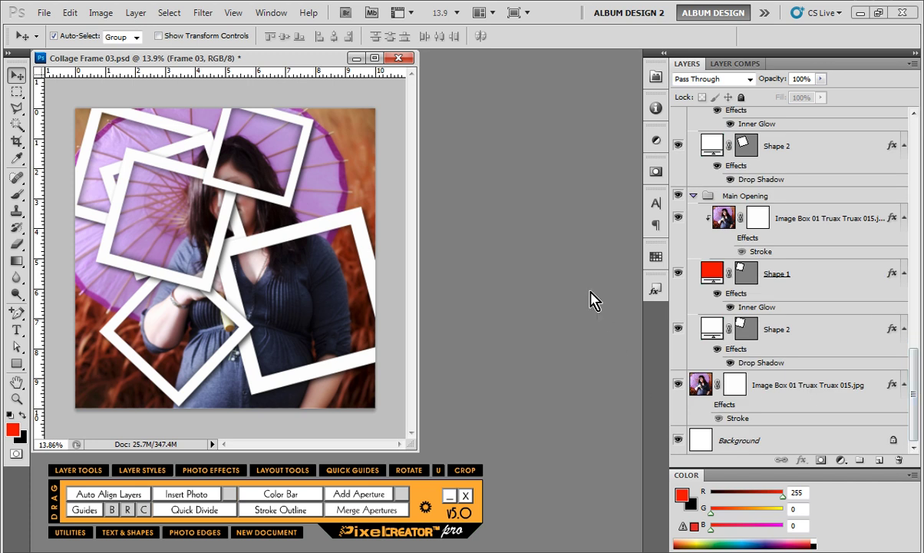
Transform the Main Opening B group's Shape 1 and Shape 2 together, moving them over the woman's face and scaling them to about 127%.
drag(913, 373, 913, 336)
click(726, 302)
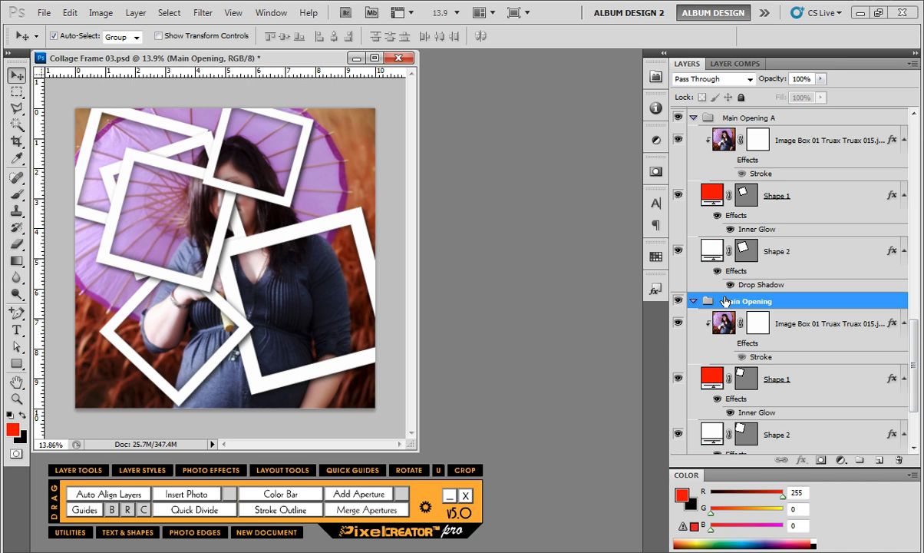
drag(915, 381, 905, 193)
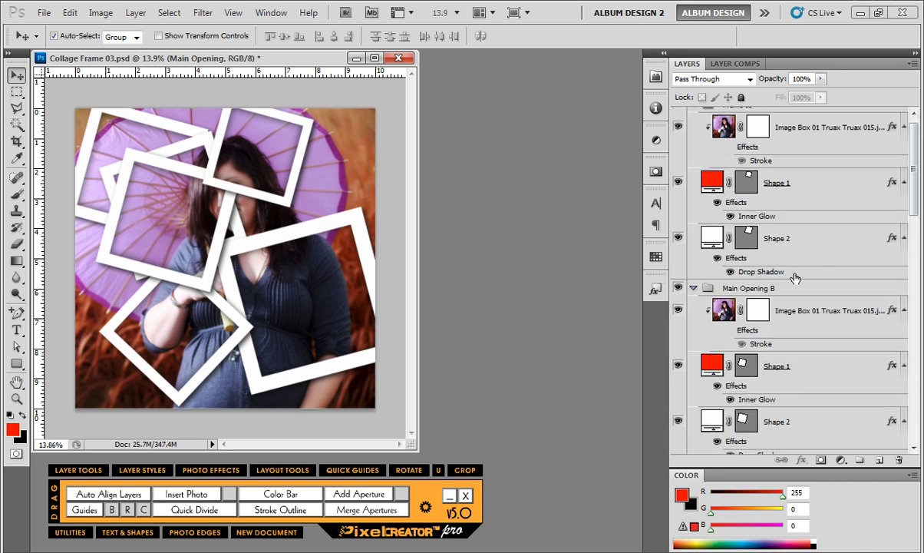
click(778, 287)
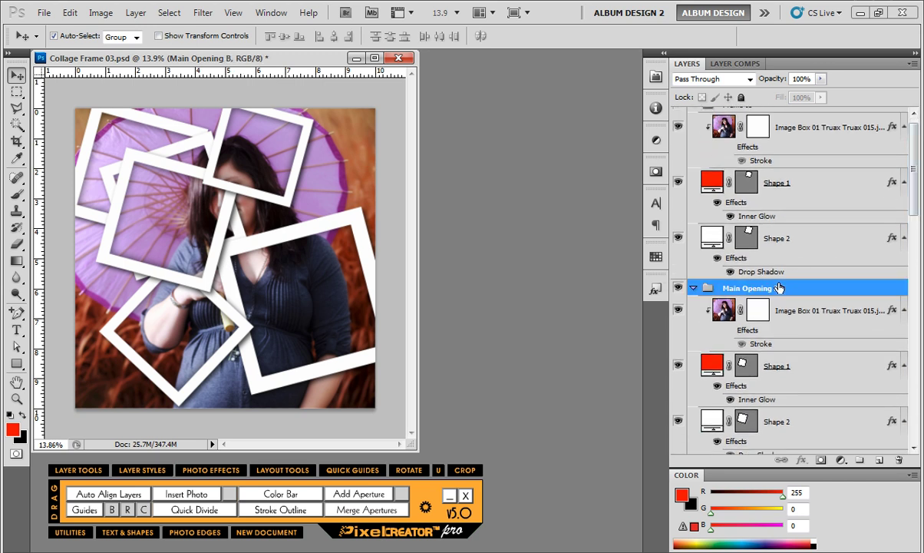
click(789, 371)
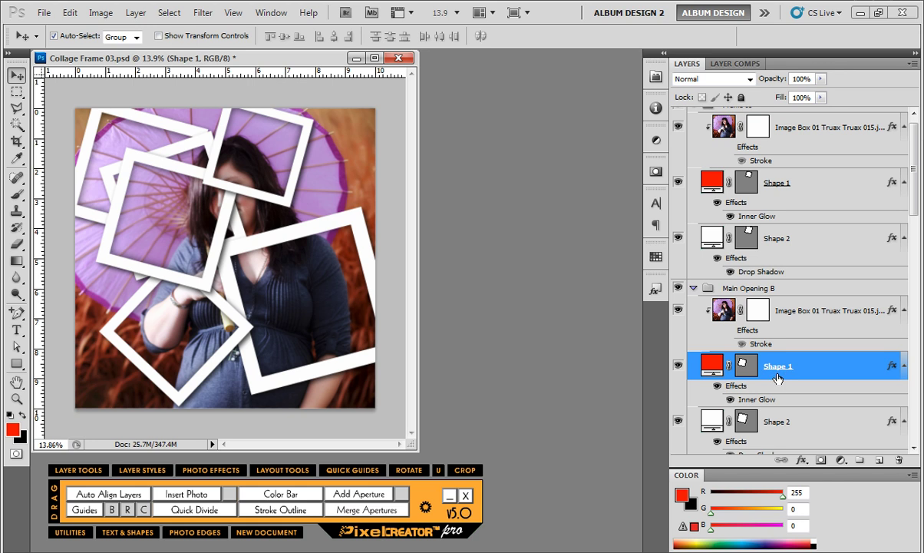
shift+click(770, 418)
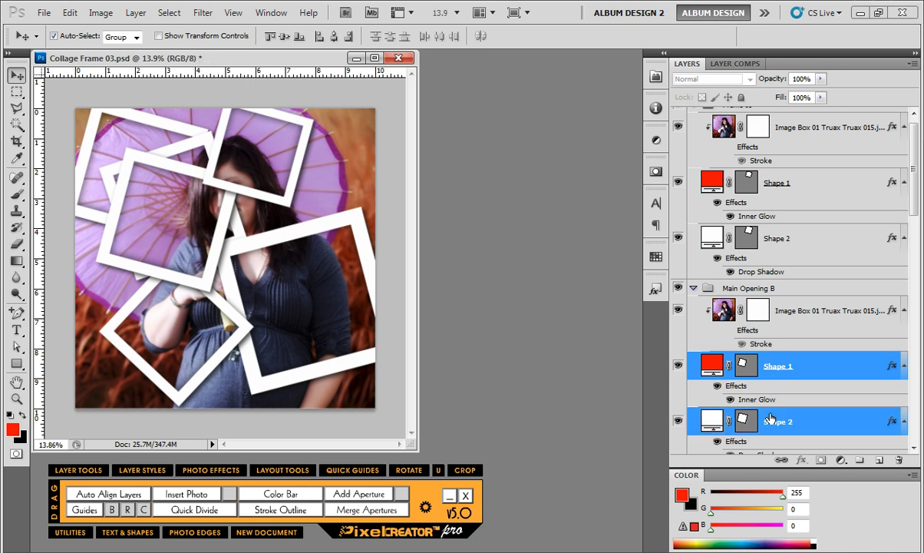
key(ctrl+t)
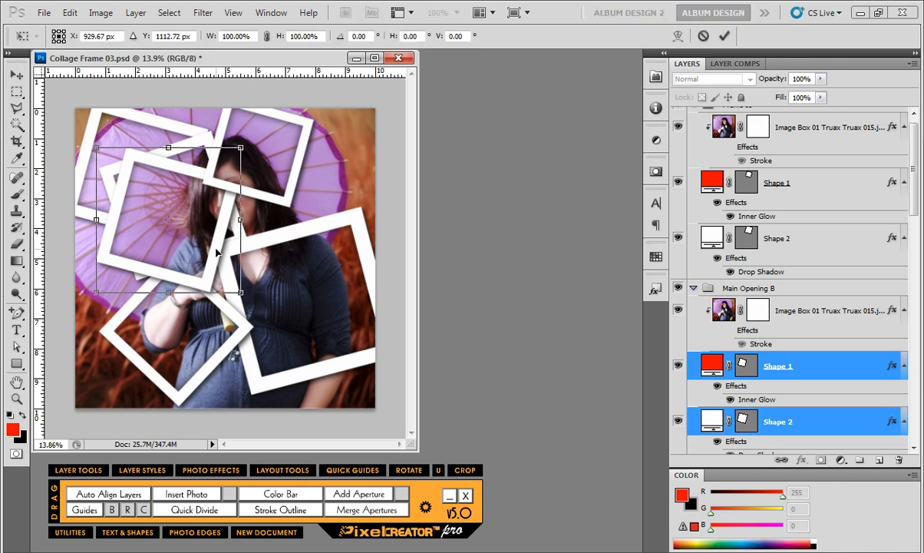
drag(217, 252, 272, 237)
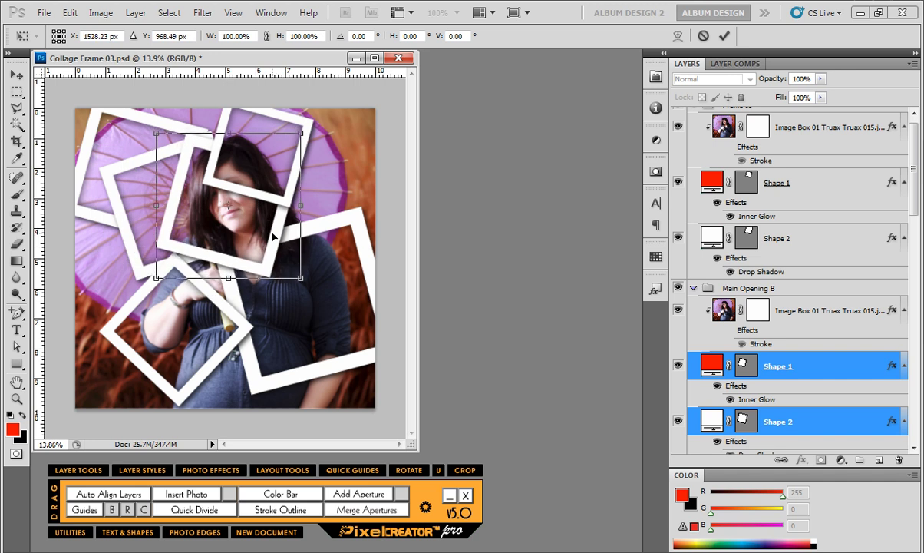
drag(301, 277, 332, 322)
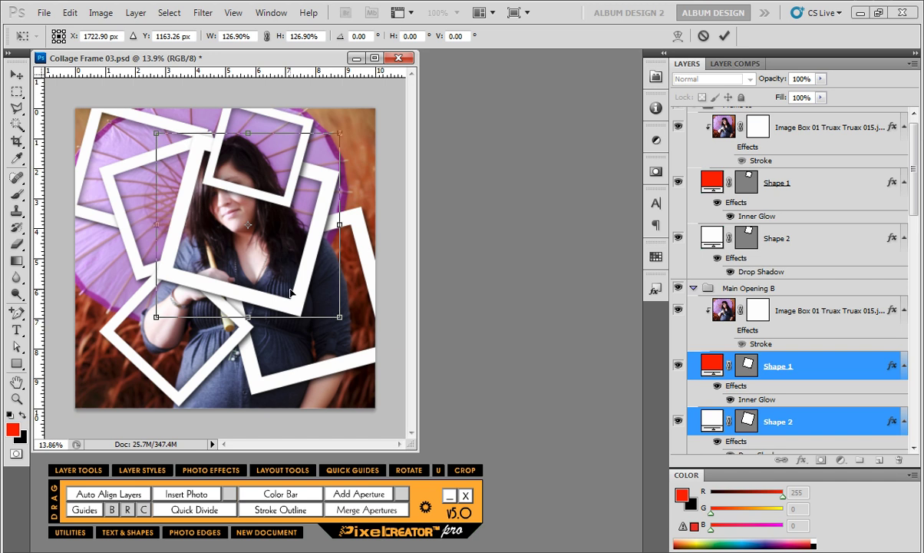
mouse_move(287, 285)
mouse_down()
mouse_move(270, 269)
mouse_move(261, 274)
mouse_move(274, 273)
mouse_up()
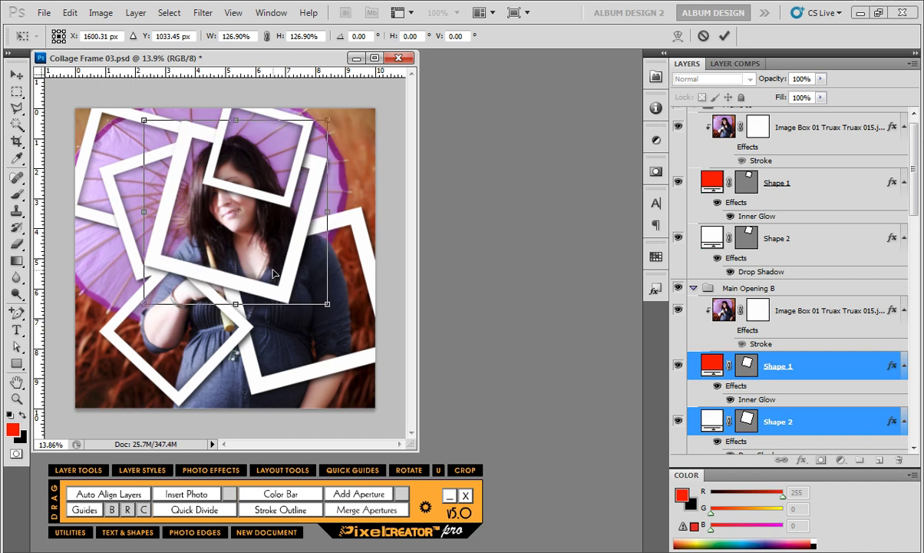
key(Return)
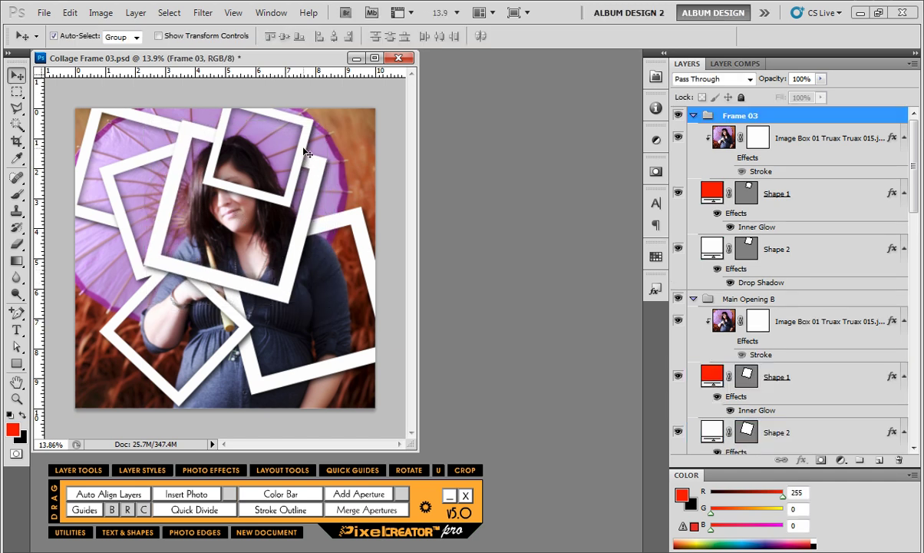
Rotate Frame 03's Shape 1 and Shape 2 together into a diamond and move them off the face to the photo's upper-right corner.
click(758, 193)
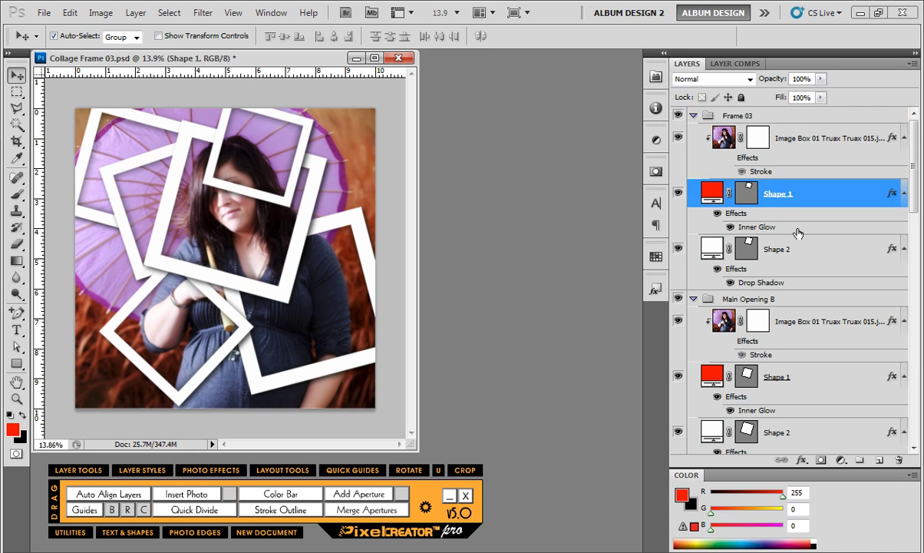
shift+click(794, 250)
key(ctrl+t)
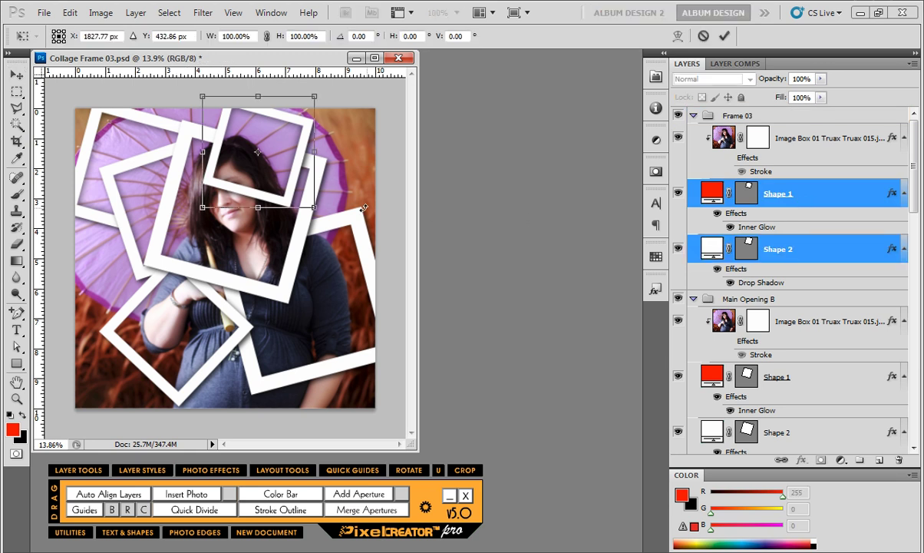
drag(342, 196, 315, 227)
drag(262, 174, 335, 188)
key(Return)
Enlarge Main Opening B's Shape 1 and Shape 2 by about 116% and reposition the frame around the woman's head and shoulders.
click(346, 207)
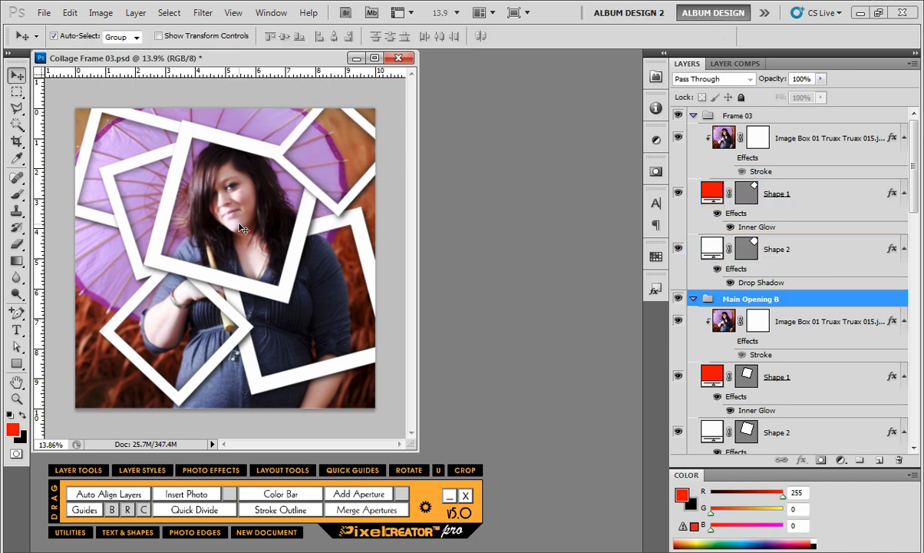
click(789, 380)
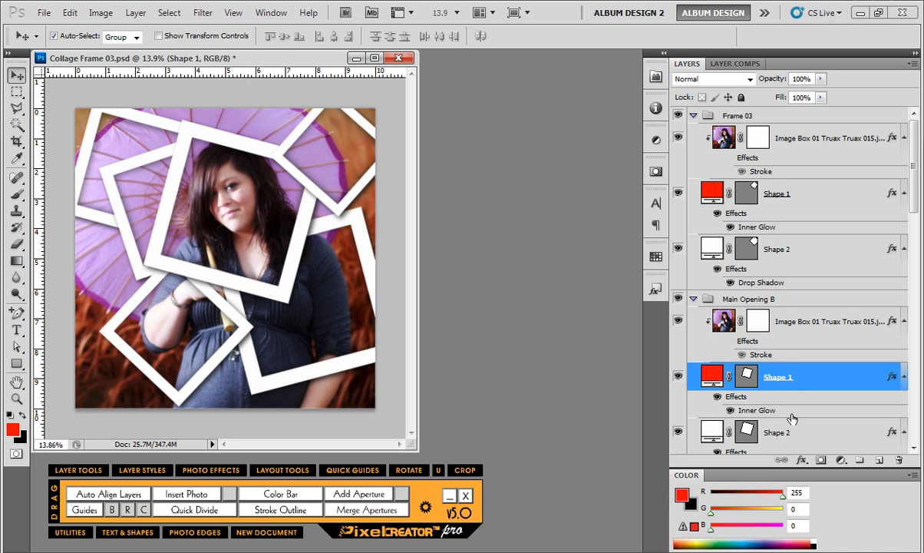
shift+click(778, 430)
key(ctrl+t)
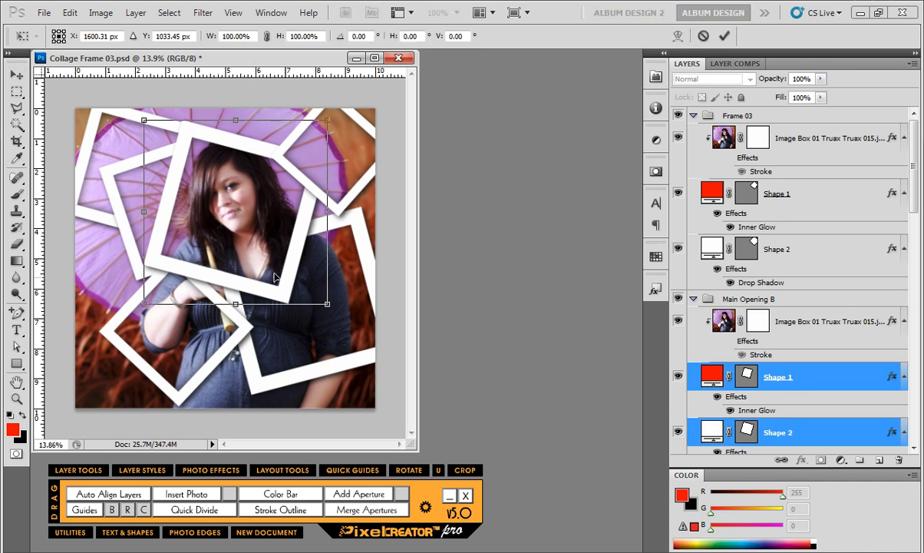
mouse_move(349, 310)
mouse_down()
mouse_move(343, 293)
mouse_move(356, 311)
mouse_up()
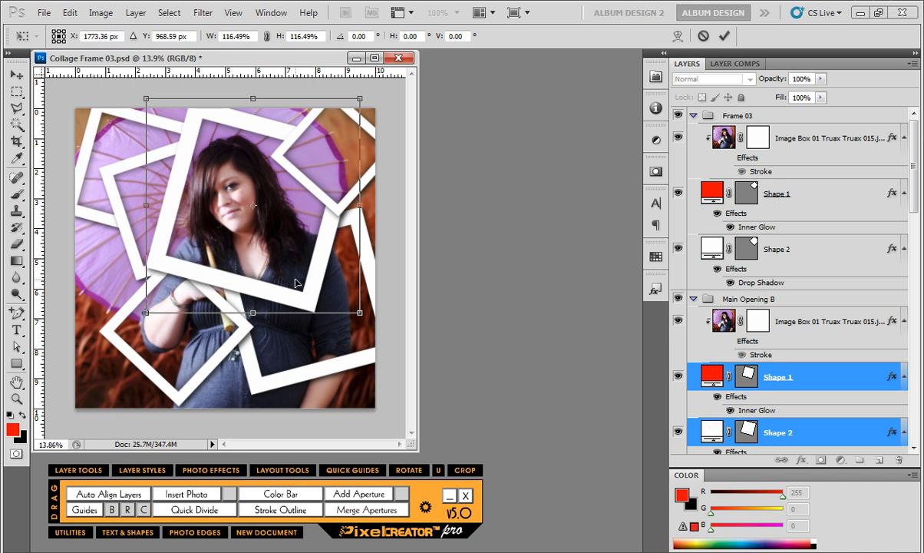
drag(290, 278, 288, 274)
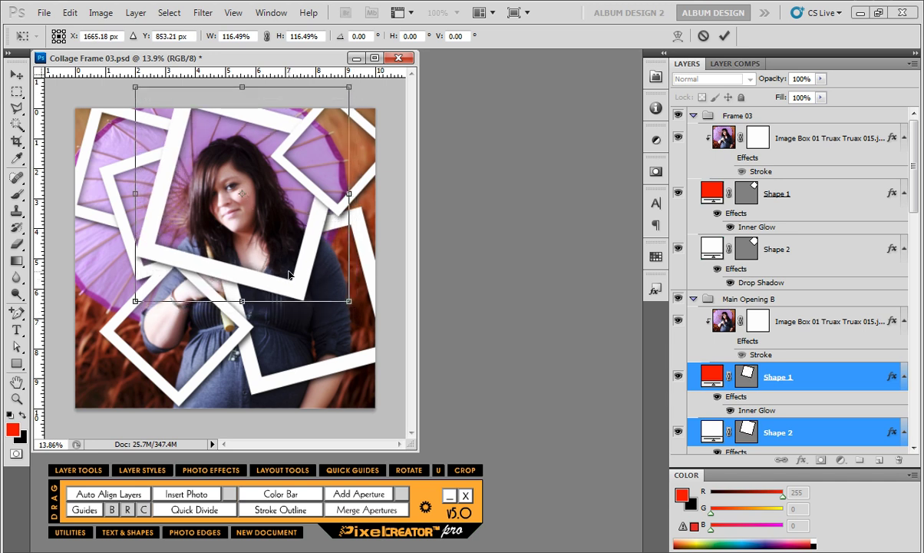
key(Return)
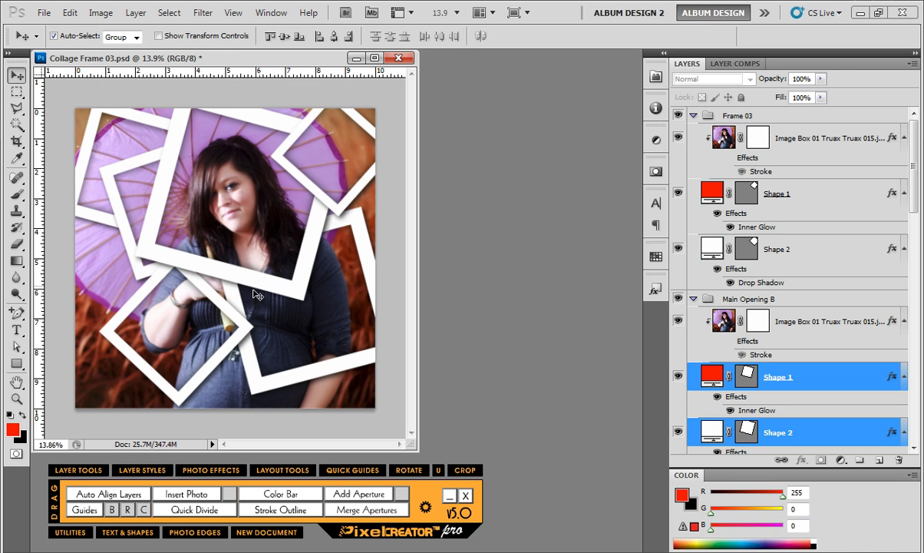
Rotate Main Opening A's Shape 1 and Shape 2 by about 14° and move them to the photo's upper-left edge over the umbrella.
click(125, 209)
scroll(767, 422, down, 5)
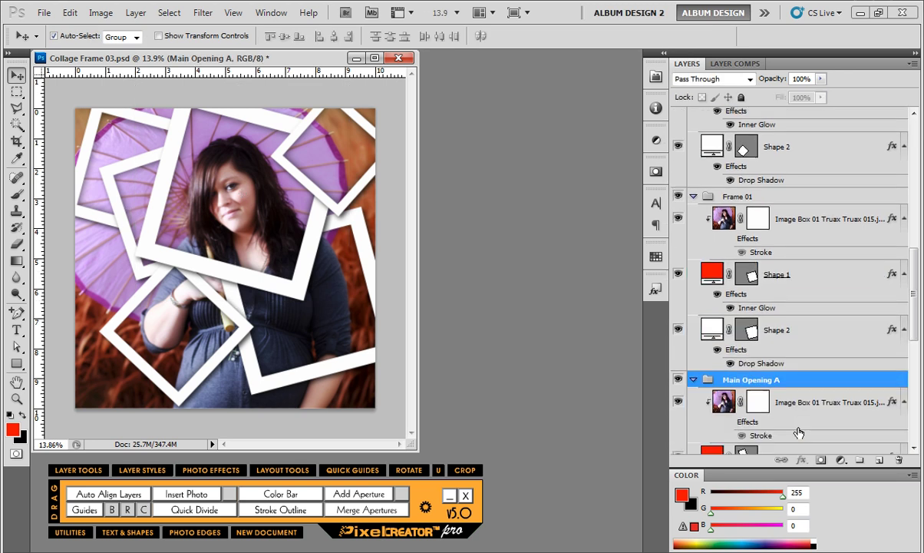
click(742, 393)
shift+click(790, 444)
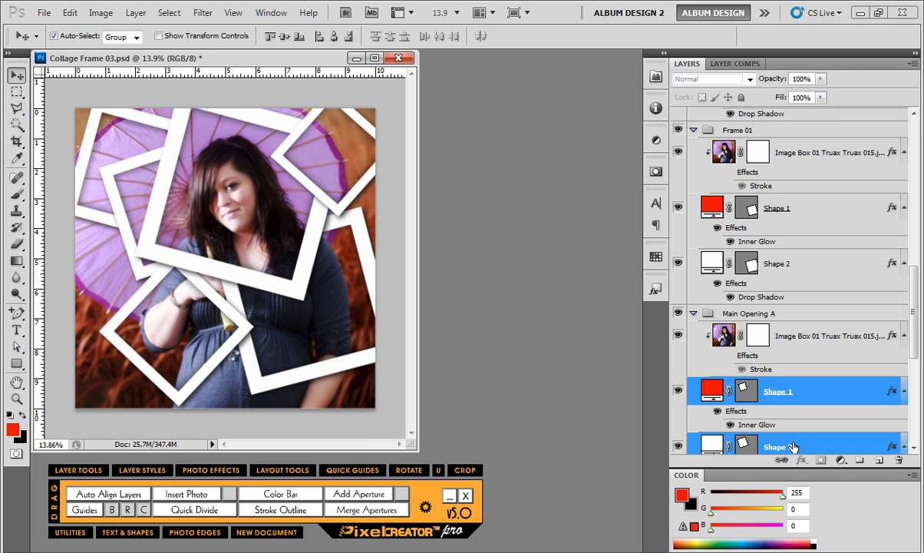
key(ctrl+t)
drag(185, 245, 143, 264)
drag(247, 277, 229, 305)
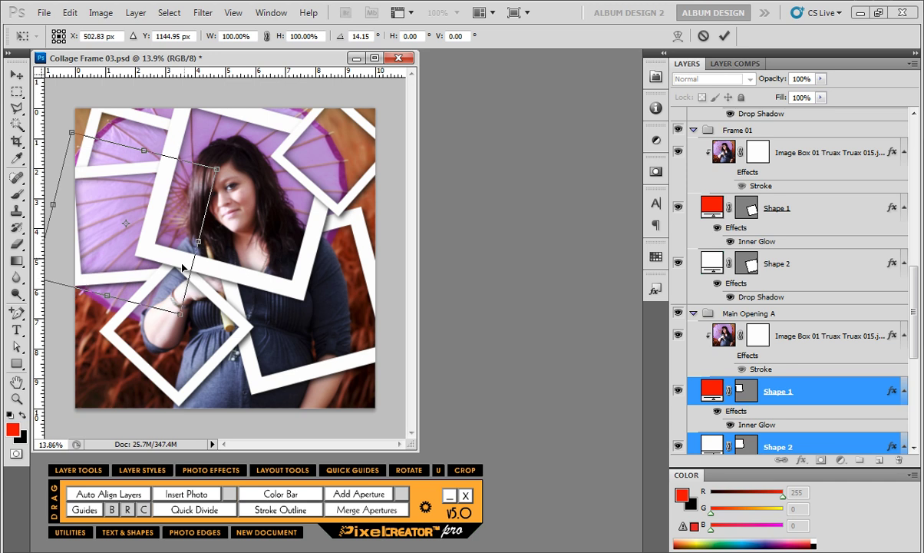
drag(184, 252, 163, 198)
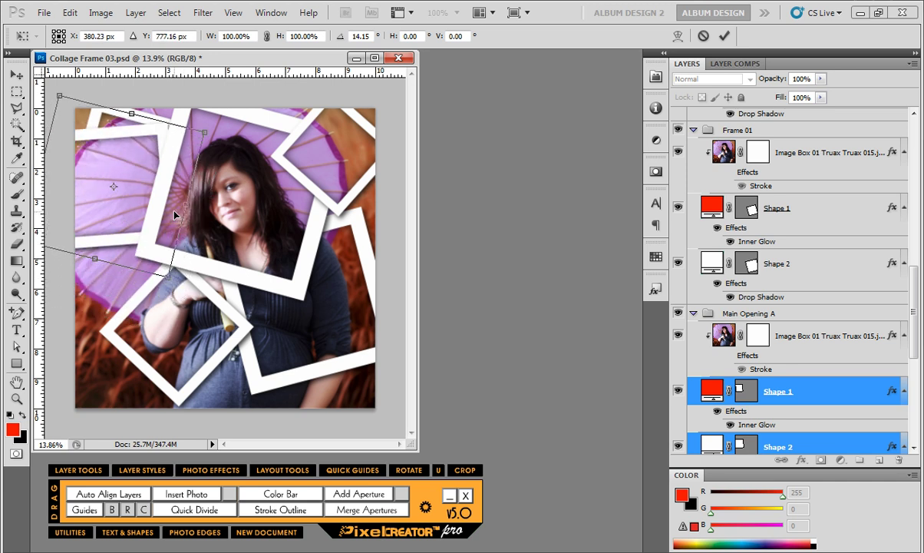
key(Return)
Move the Main Opening A group above the Main Opening B group in the layer stack, and deselect it.
click(733, 313)
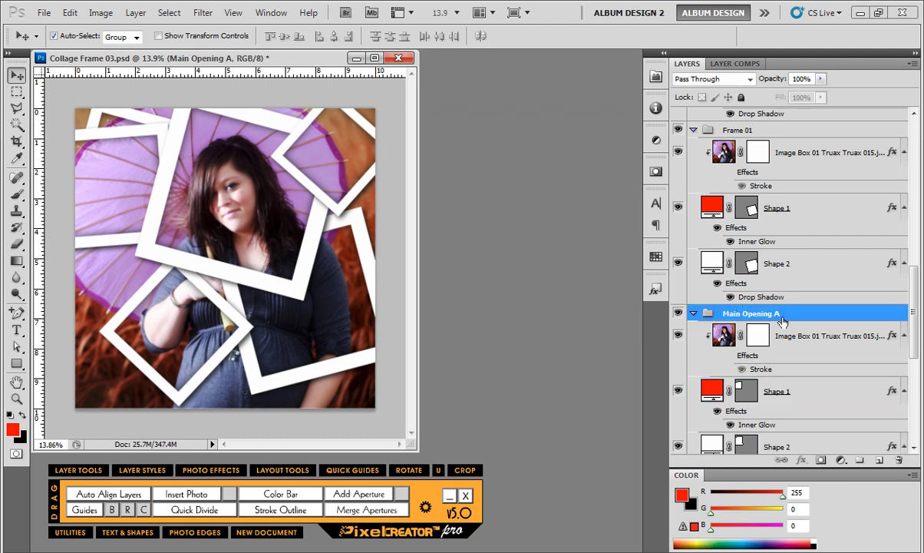
drag(738, 313, 768, 217)
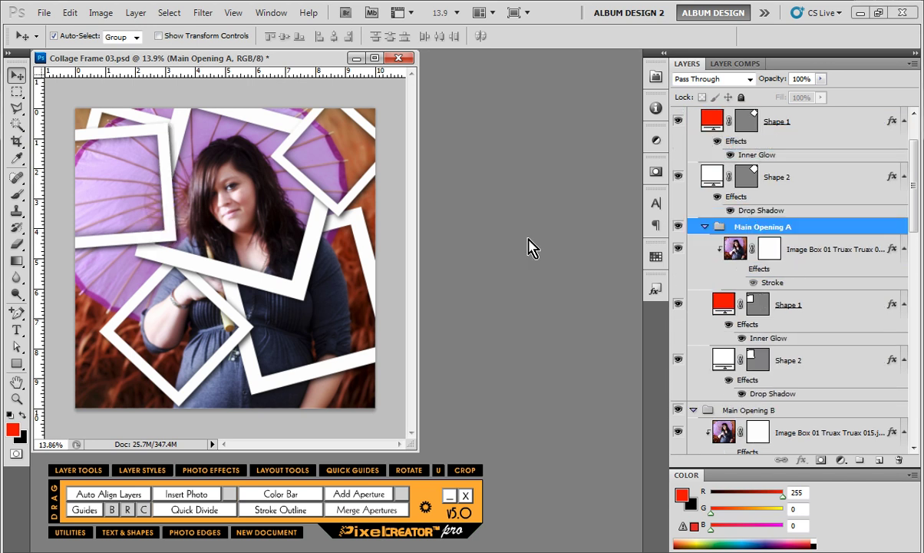
scroll(391, 255, down, 1)
click(392, 255)
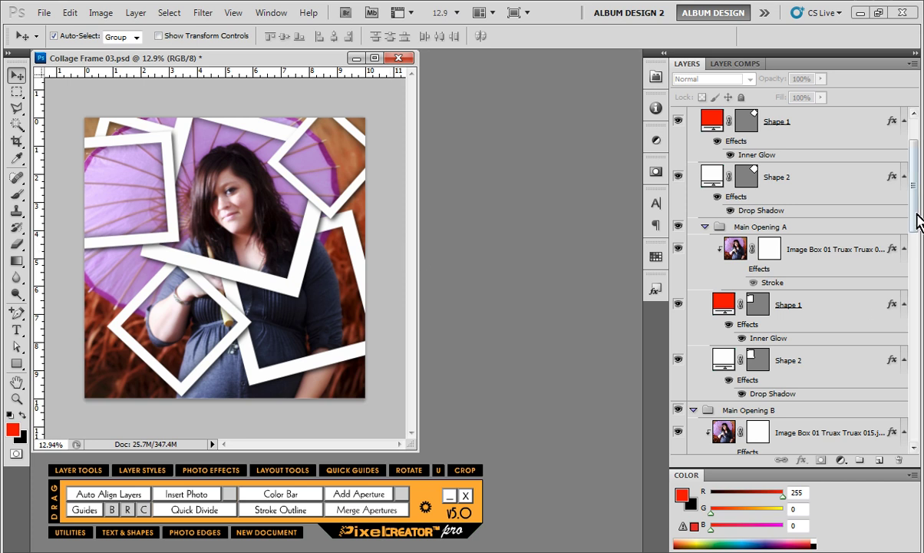
Hide the base photo layer, reset the colors to default and fill the Background layer with black.
scroll(915, 211, down, 5)
scroll(791, 284, down, 3)
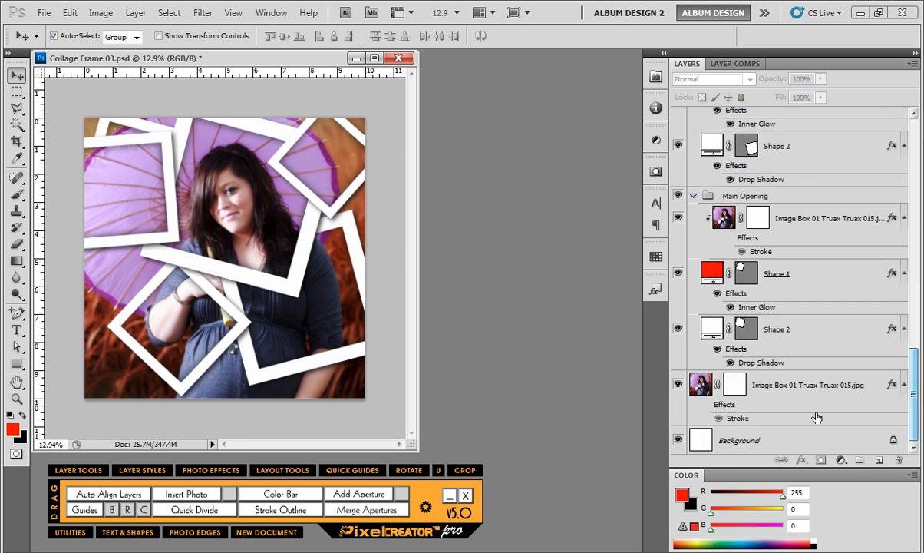
click(678, 386)
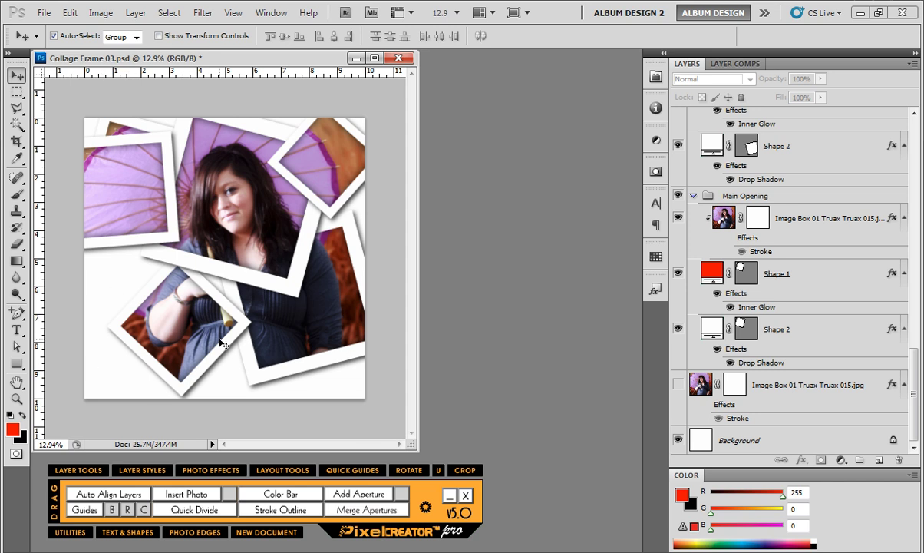
click(743, 438)
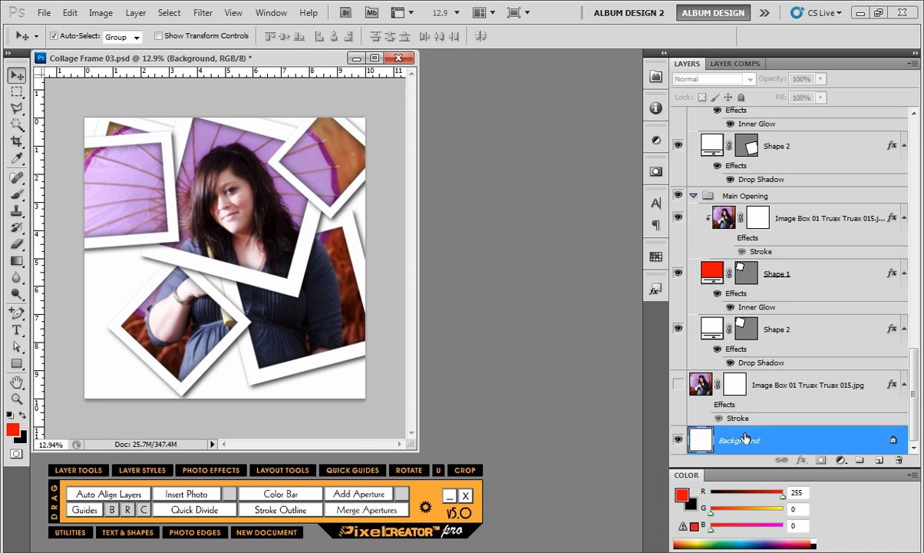
key(d)
key(alt+BackSpace)
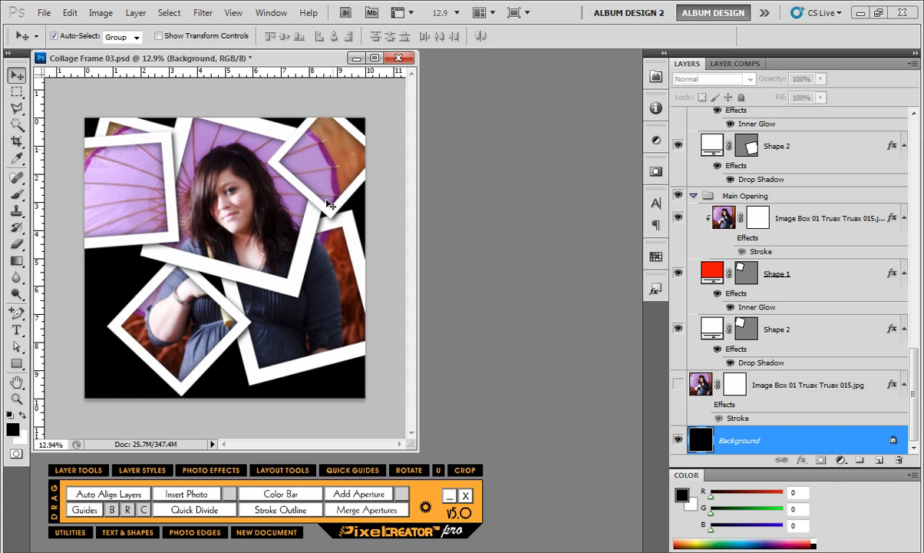
Toggle the base photo layer's visibility to compare both looks, leaving the photo shown behind the frames.
click(678, 384)
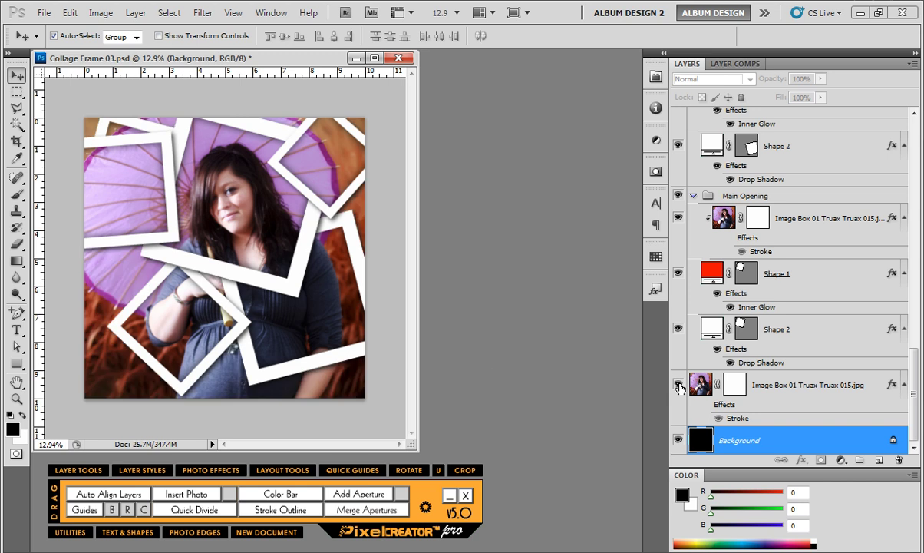
click(678, 385)
click(678, 385)
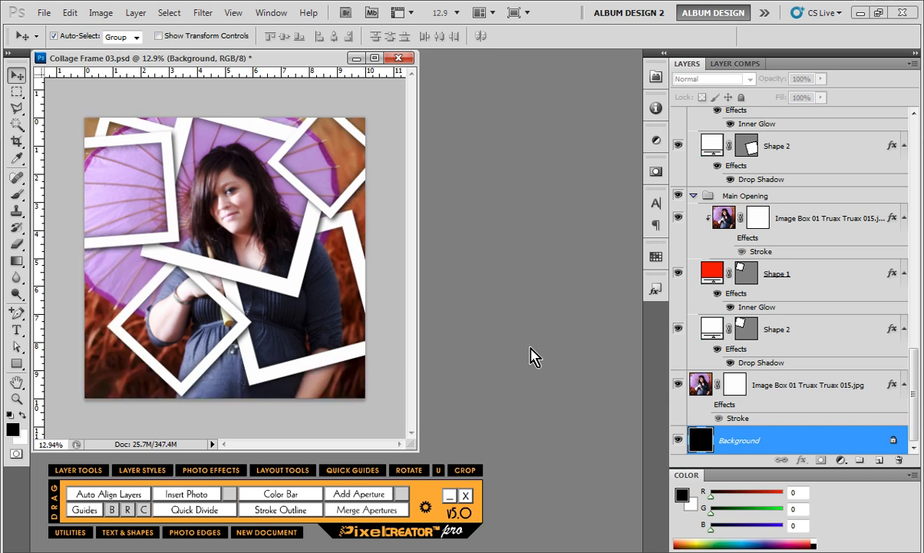